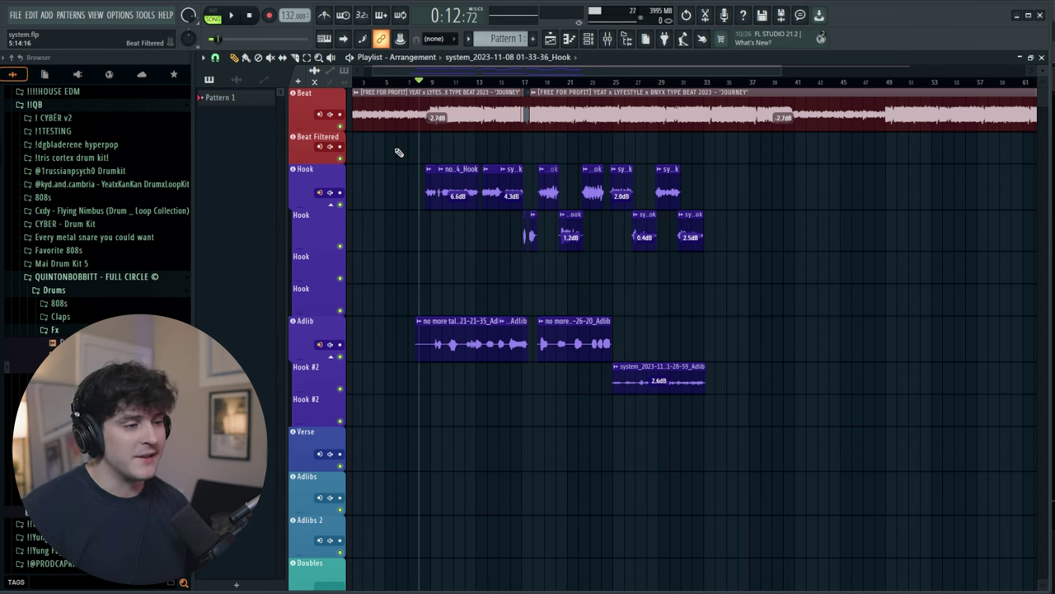
# Review the mixer effect chains of P Comp, High Pitch, Hook, Vox Bus, Pre-Master and Master.
pyautogui.press('F9')
pyautogui.moveTo(485, 99); pyautogui.dragTo(489, 100)
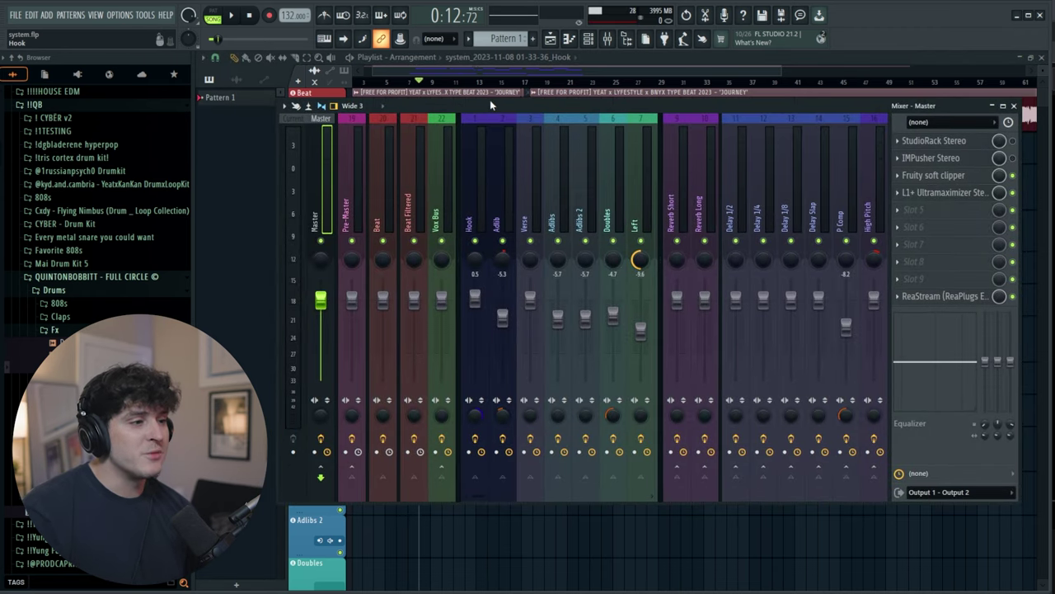
pyautogui.click(854, 169)
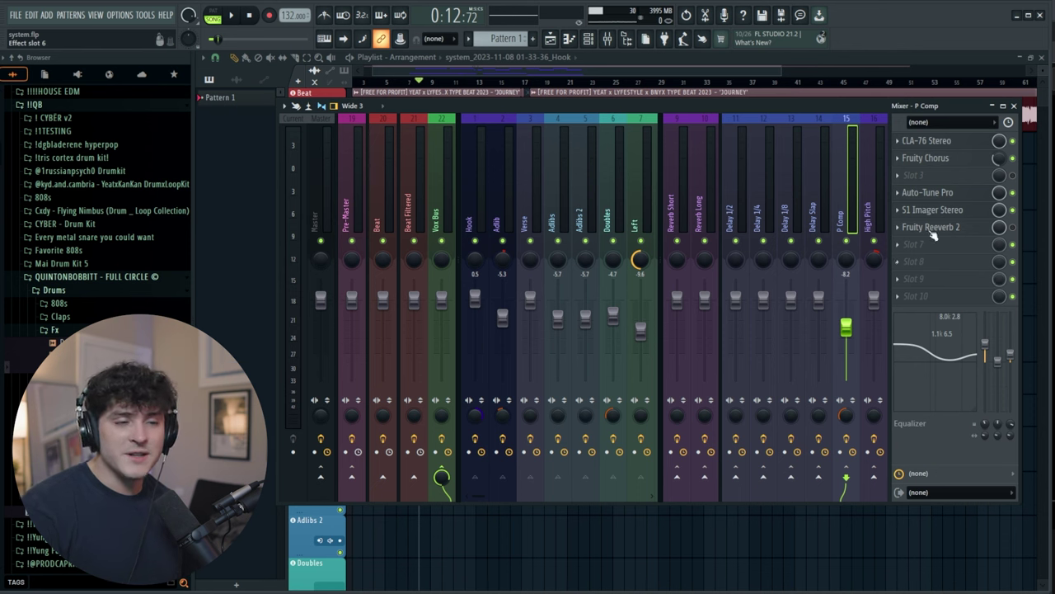
pyautogui.click(883, 173)
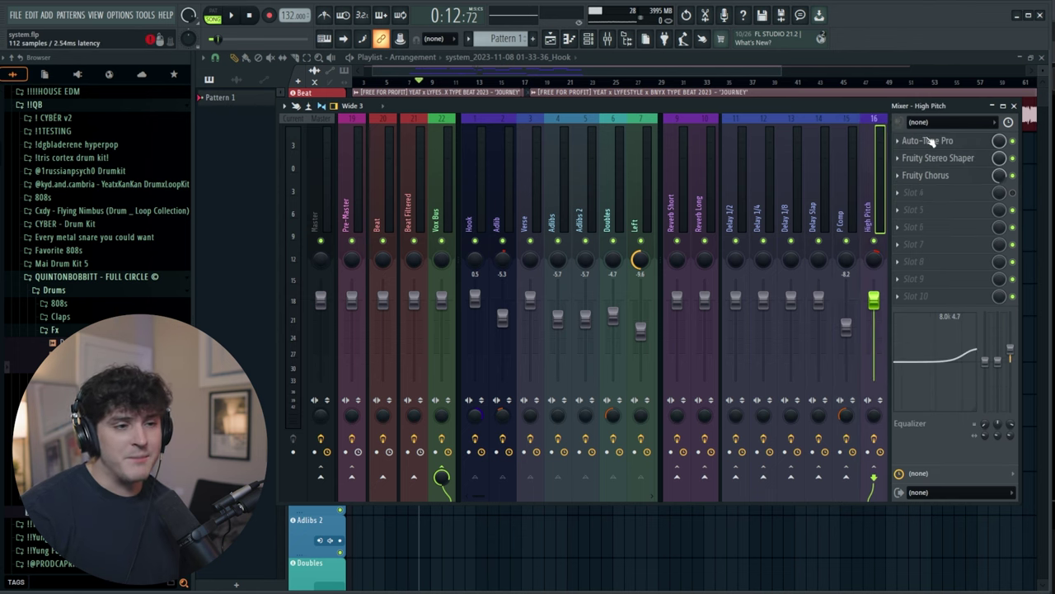
pyautogui.click(478, 227)
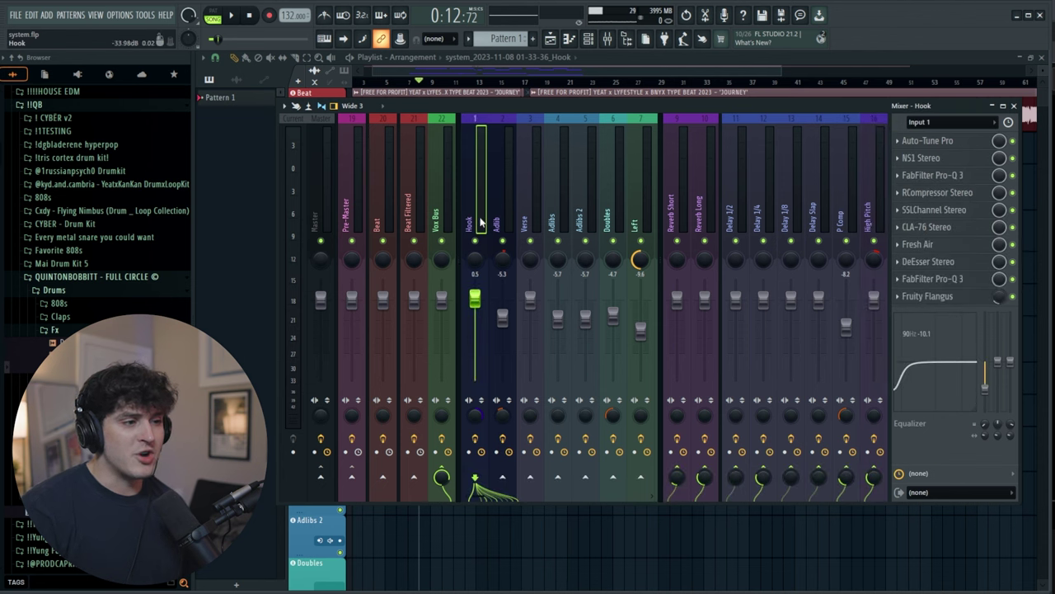
pyautogui.click(449, 156)
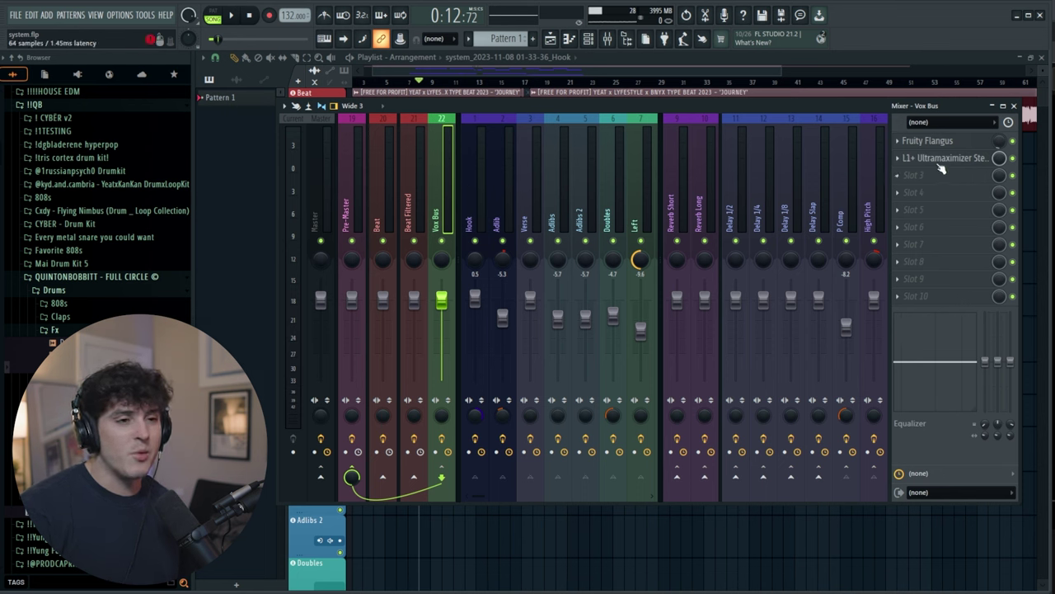
pyautogui.click(357, 216)
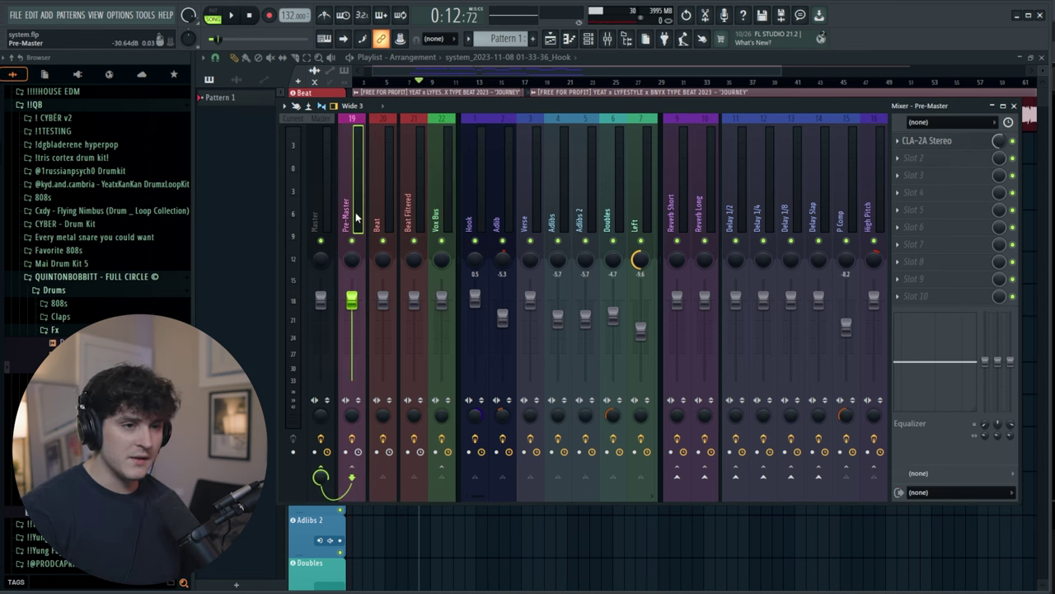
pyautogui.press('Left')
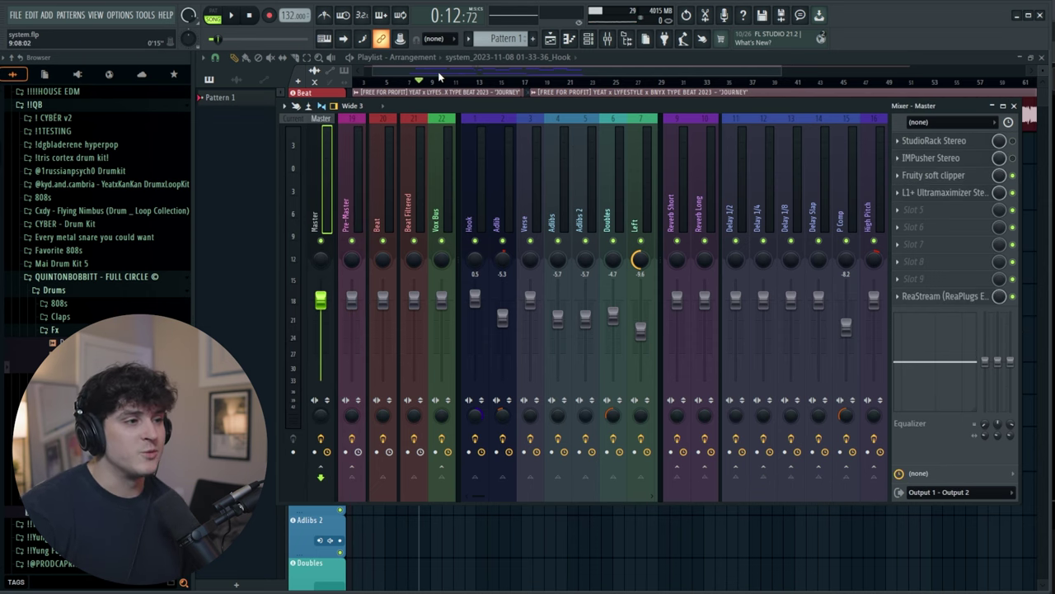
# Close the mixer and play the arrangement.
pyautogui.press('F9')
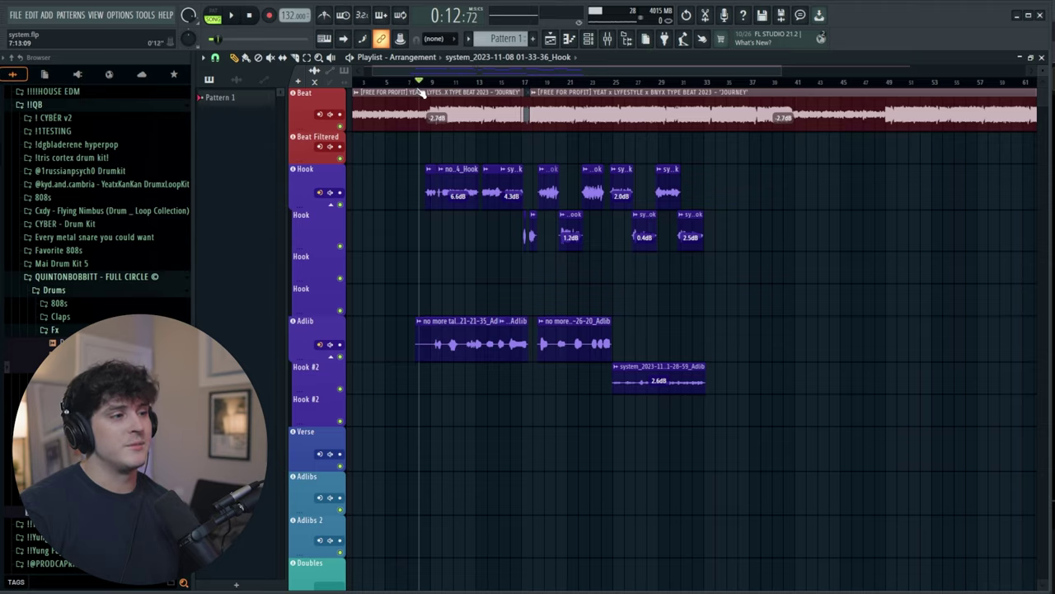
pyautogui.scroll(2, 422, 84)
pyautogui.scroll(1, 427, 83)
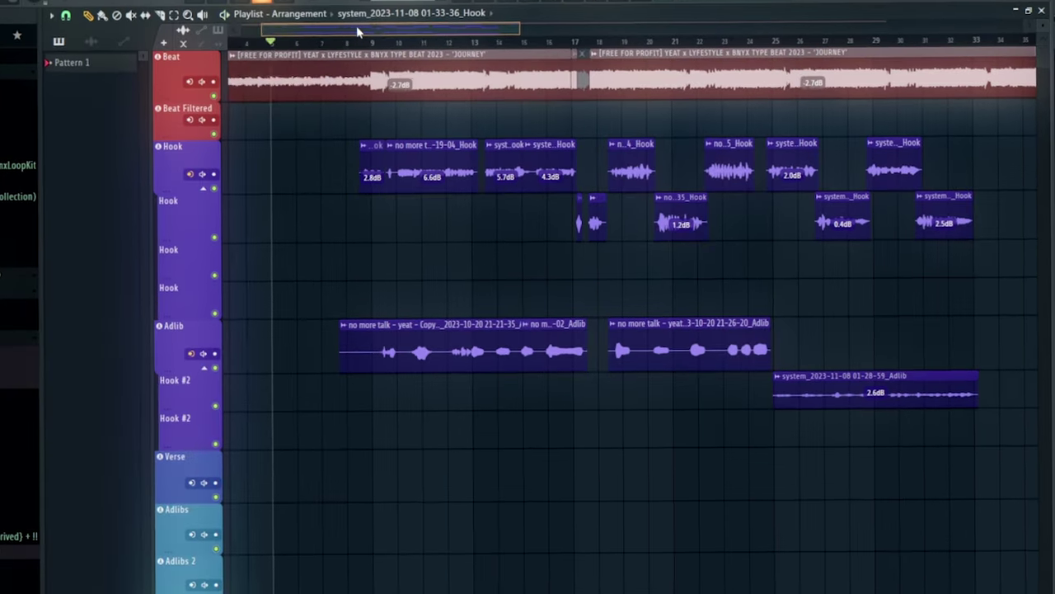
pyautogui.press('space')
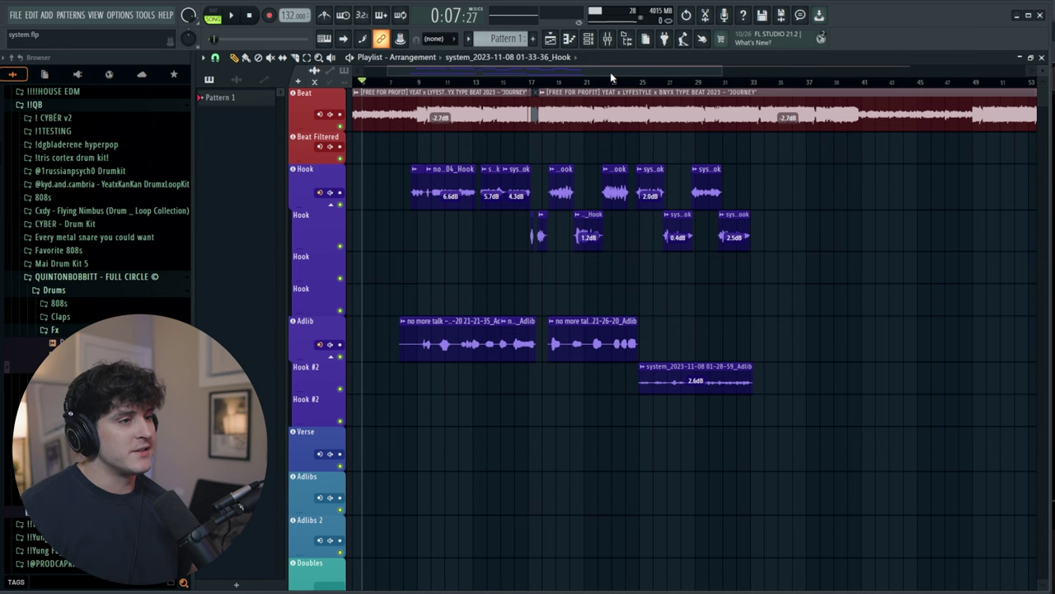
# Solo the Hook track and briefly play the hook vocals on their own.
pyautogui.hscroll(1, 409, 69)
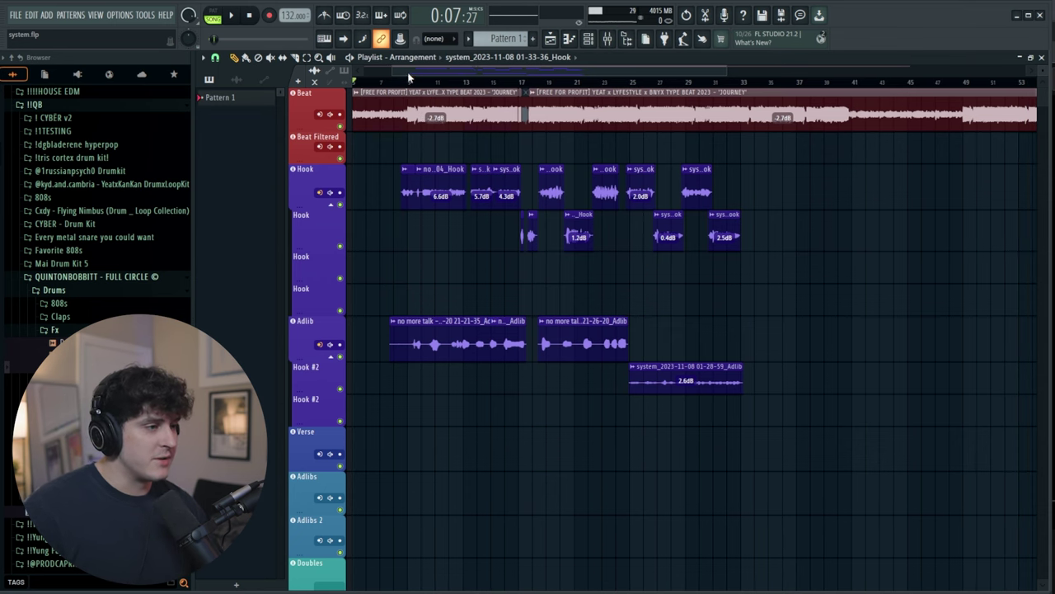
pyautogui.click(333, 204)
pyautogui.scroll(2, 396, 87)
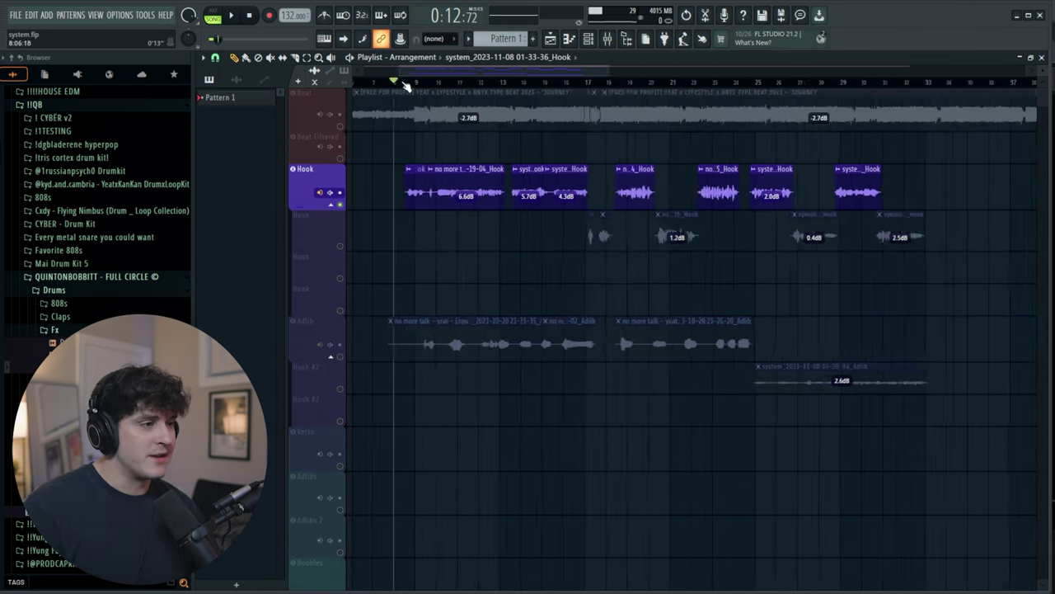
pyautogui.scroll(2, 505, 88)
pyautogui.scroll(2, 511, 86)
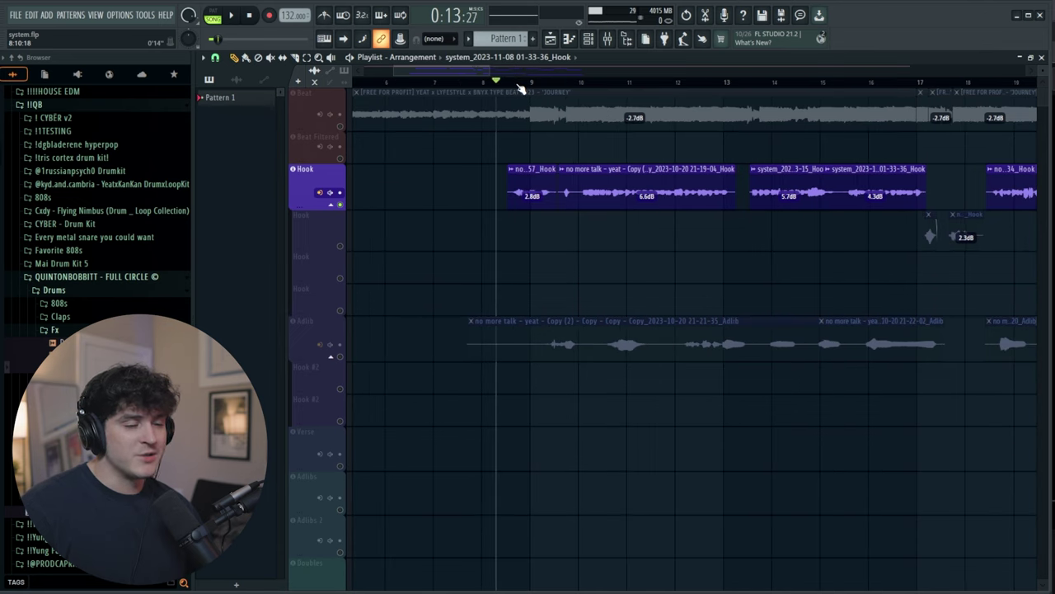
pyautogui.press('space')
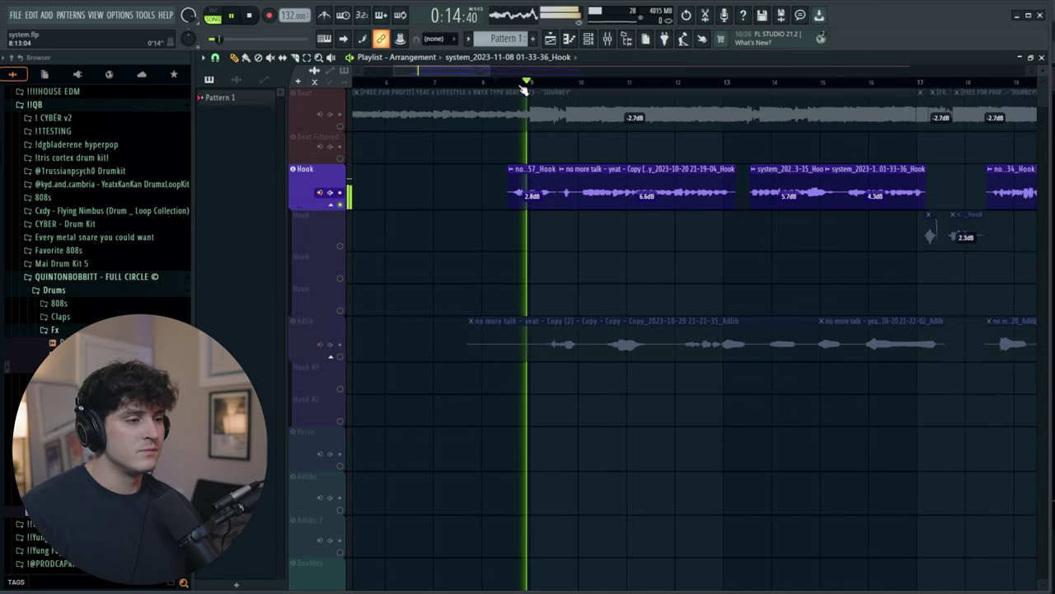
pyautogui.moveTo(455, 73); pyautogui.dragTo(468, 78)
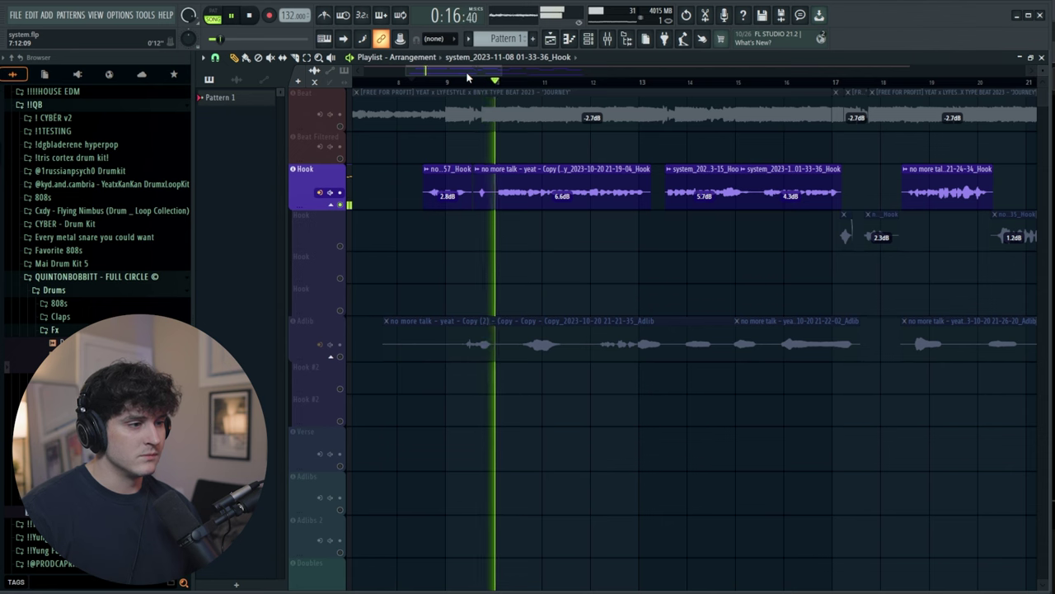
pyautogui.press('space')
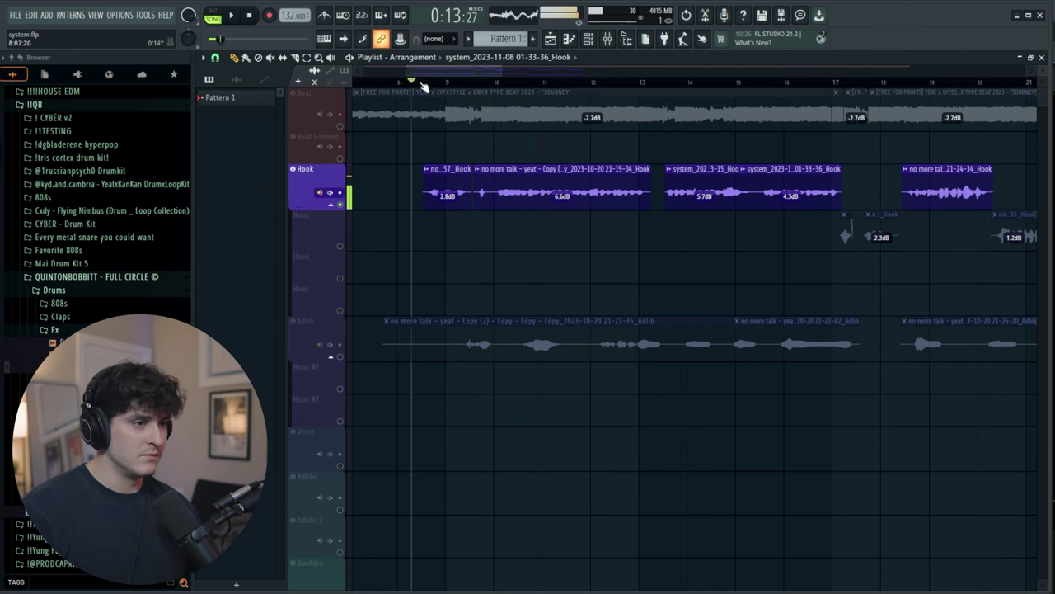
pyautogui.click(607, 45)
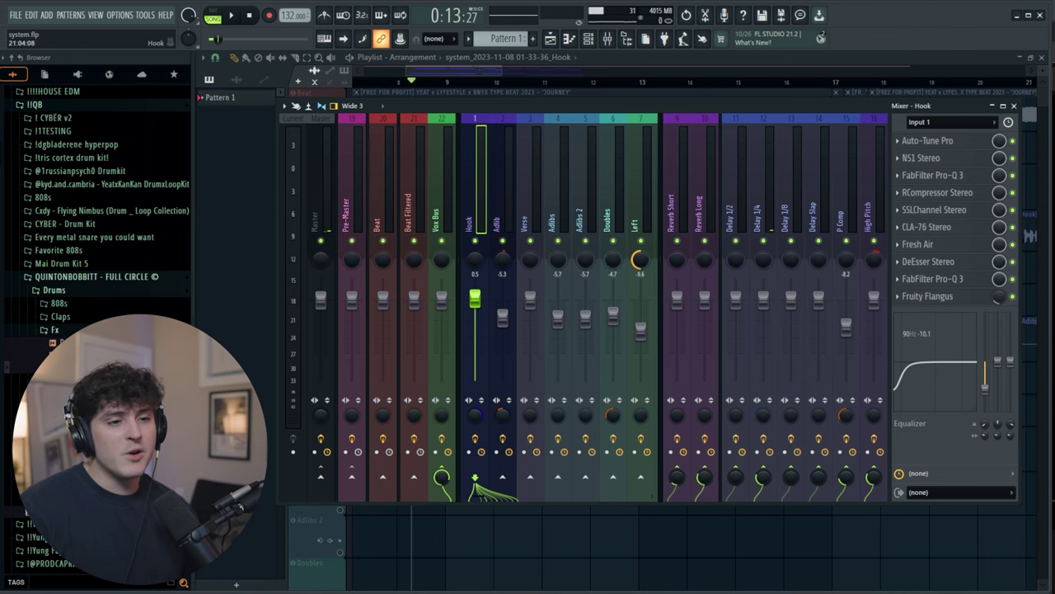
# Open the Hook channel's RCompressor and play briefly to hear its compression.
pyautogui.click(949, 195)
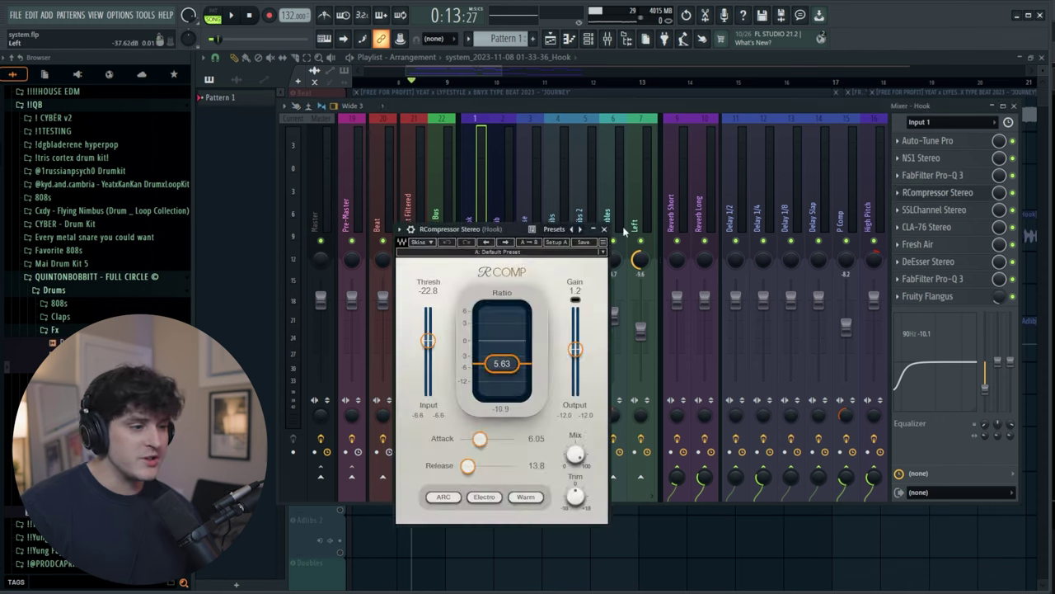
pyautogui.moveTo(464, 231); pyautogui.dragTo(523, 161)
pyautogui.press('space')
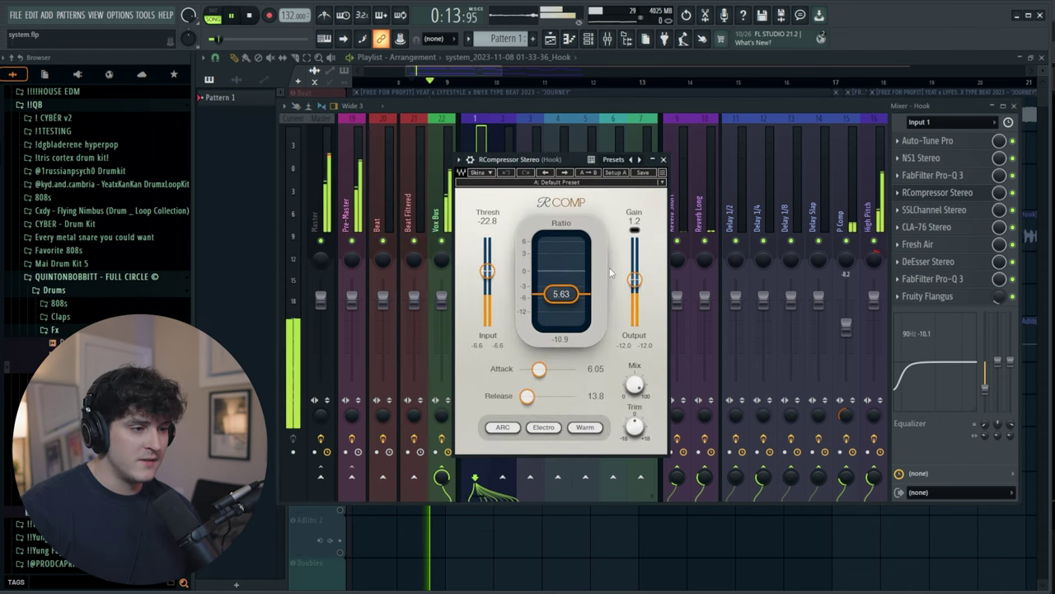
pyautogui.press('space')
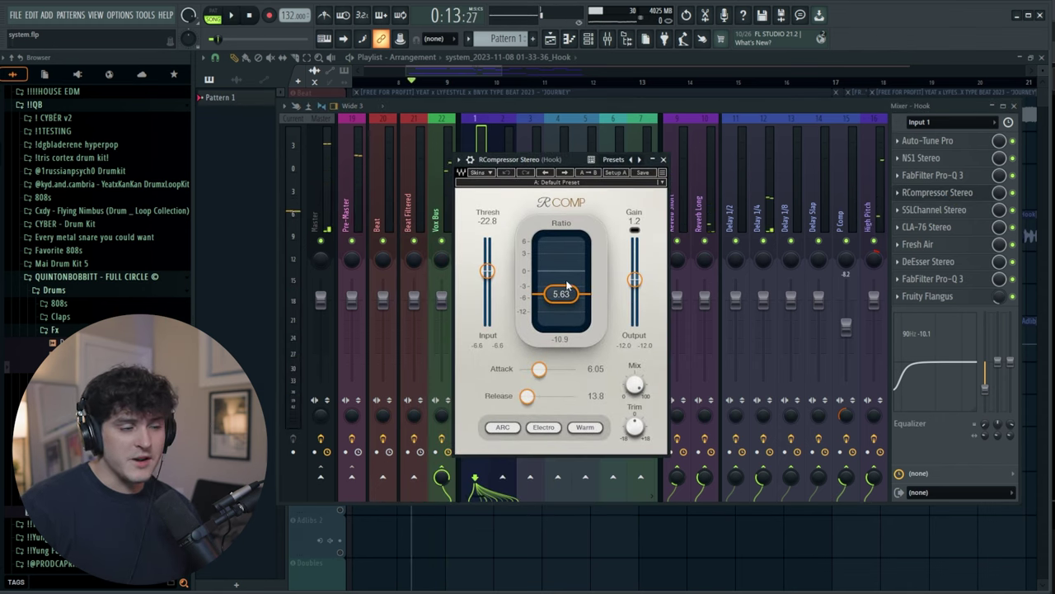
# Inspect the Hook channel's CLA-76 Stereo compressor settings, then close it.
pyautogui.click(663, 159)
pyautogui.click(927, 226)
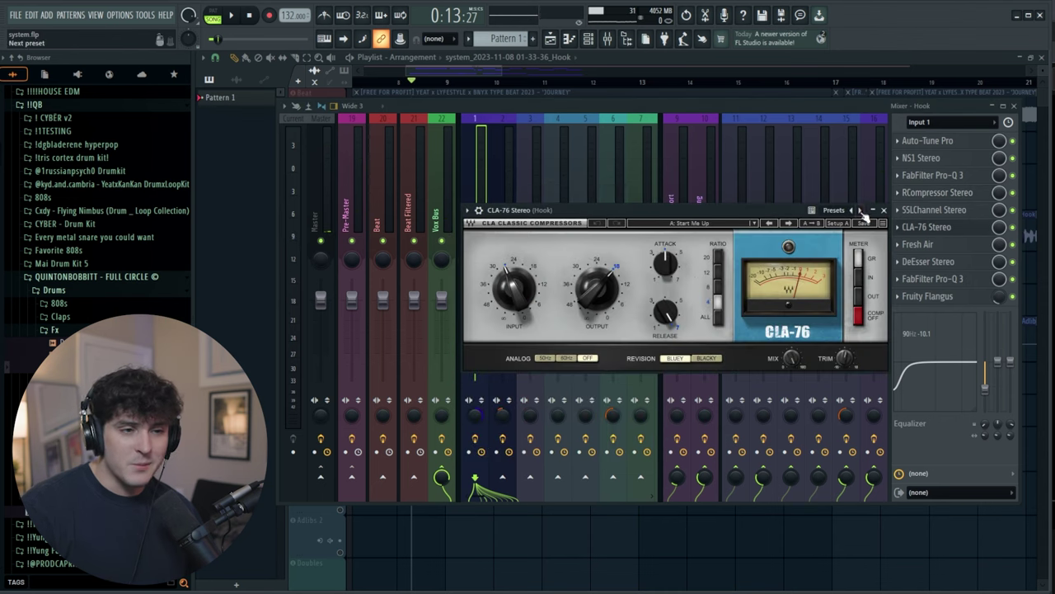
pyautogui.click(883, 210)
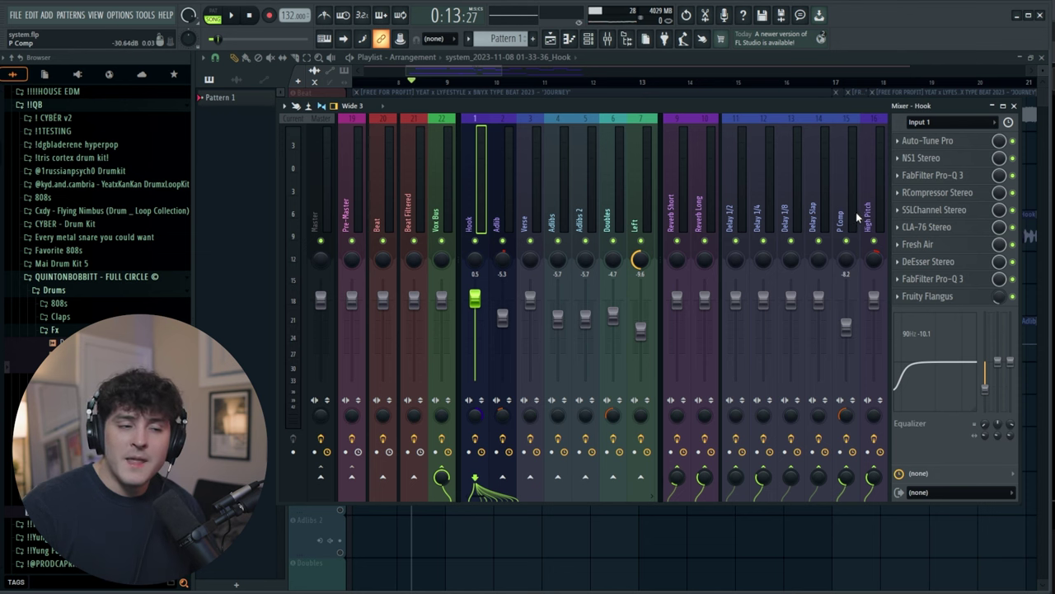
# Turn the P Comp track's fader down to about -14.7 dB.
pyautogui.click(850, 221)
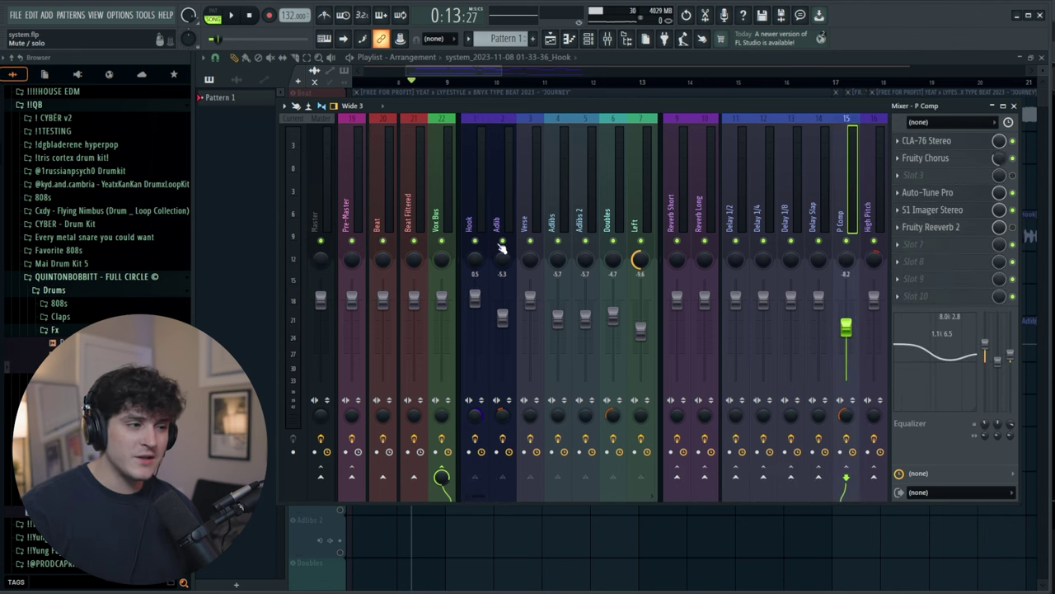
pyautogui.click(481, 234)
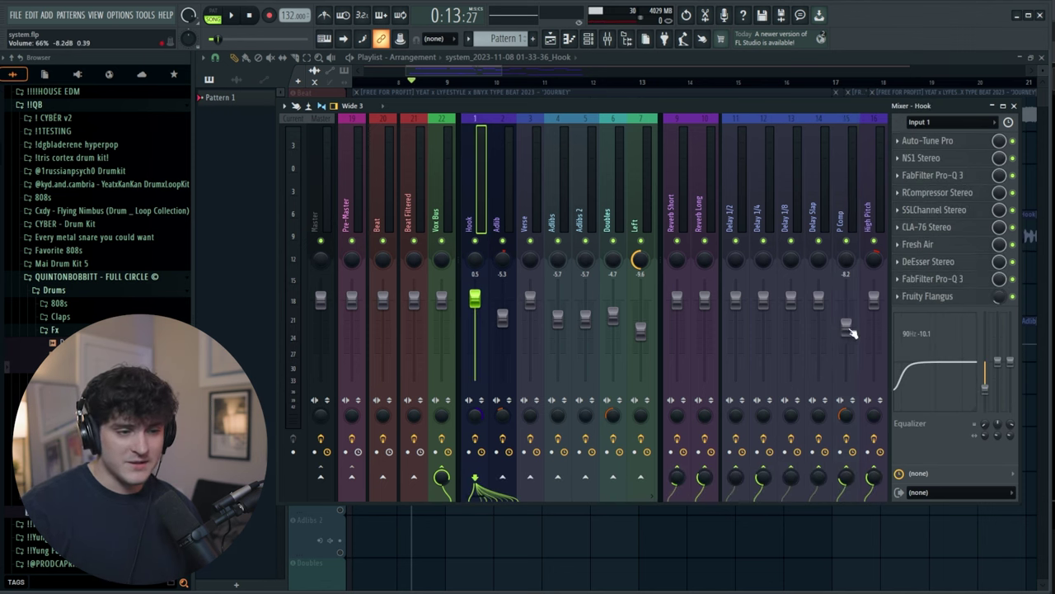
pyautogui.moveTo(846, 326); pyautogui.dragTo(846, 301)
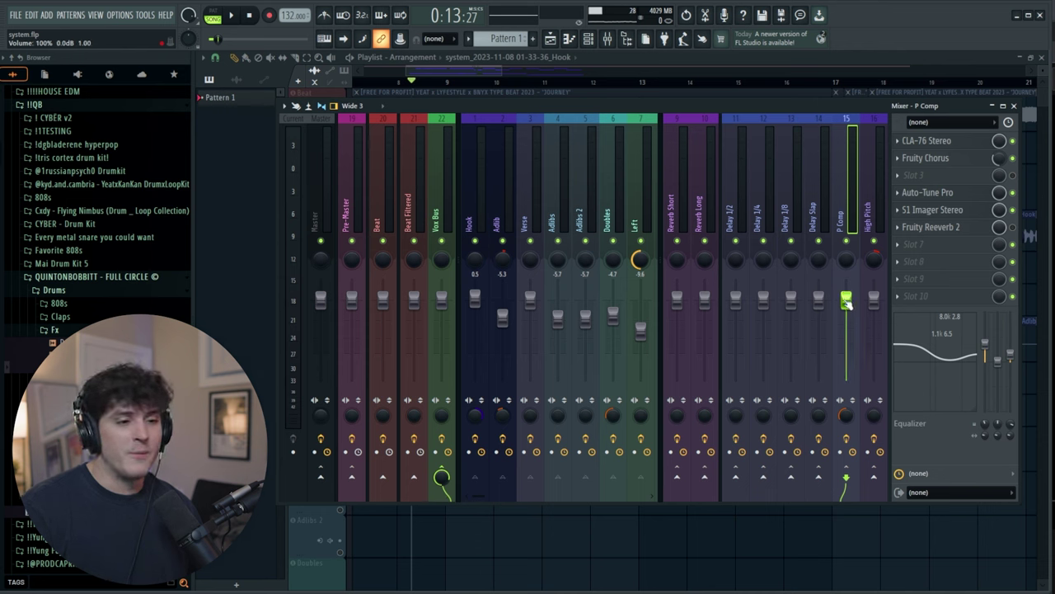
pyautogui.moveTo(846, 301); pyautogui.dragTo(846, 283)
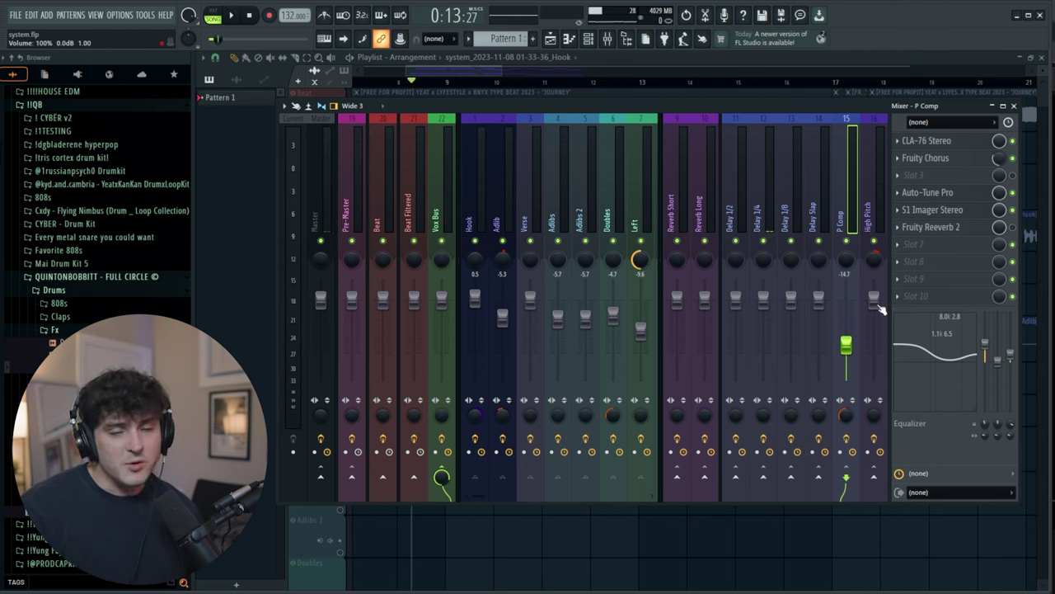
# Raise the High Pitch track's fader and briefly preview the mix.
pyautogui.moveTo(874, 299); pyautogui.dragTo(874, 280)
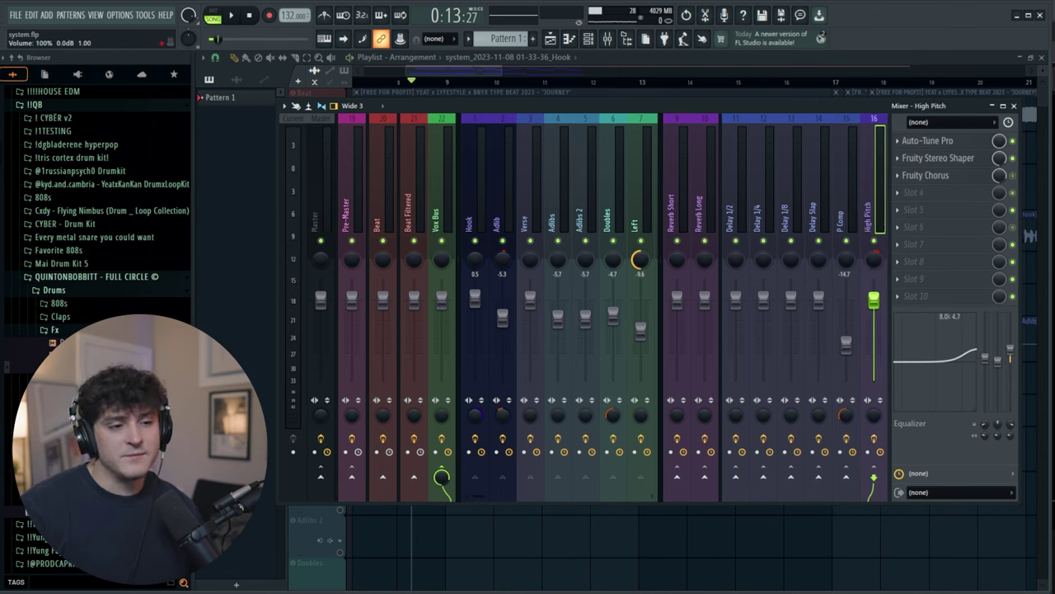
pyautogui.press('space')
pyautogui.press('space')
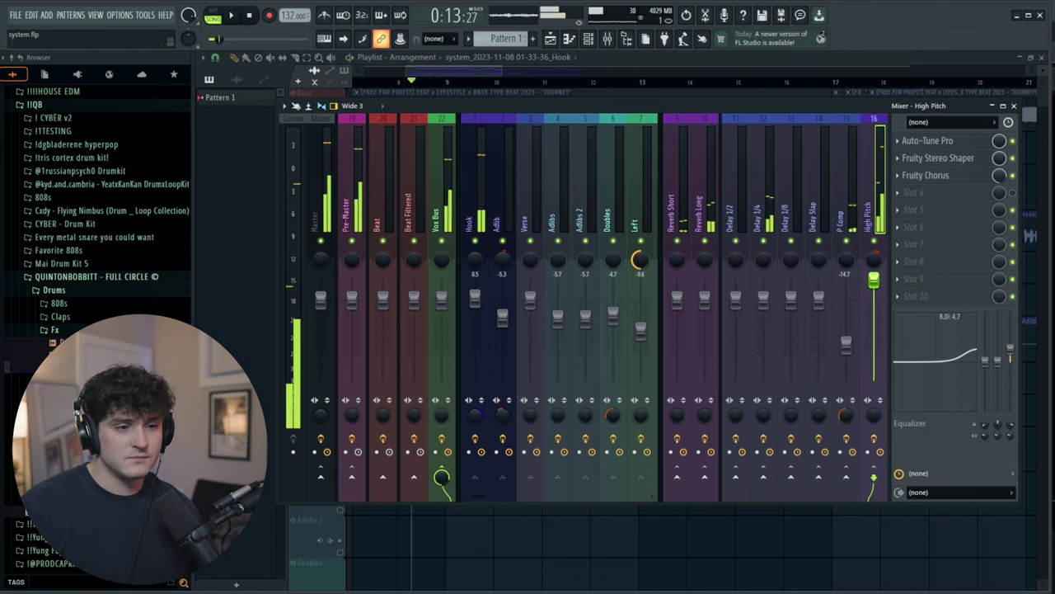
pyautogui.hotkey('ctrl', 'z')
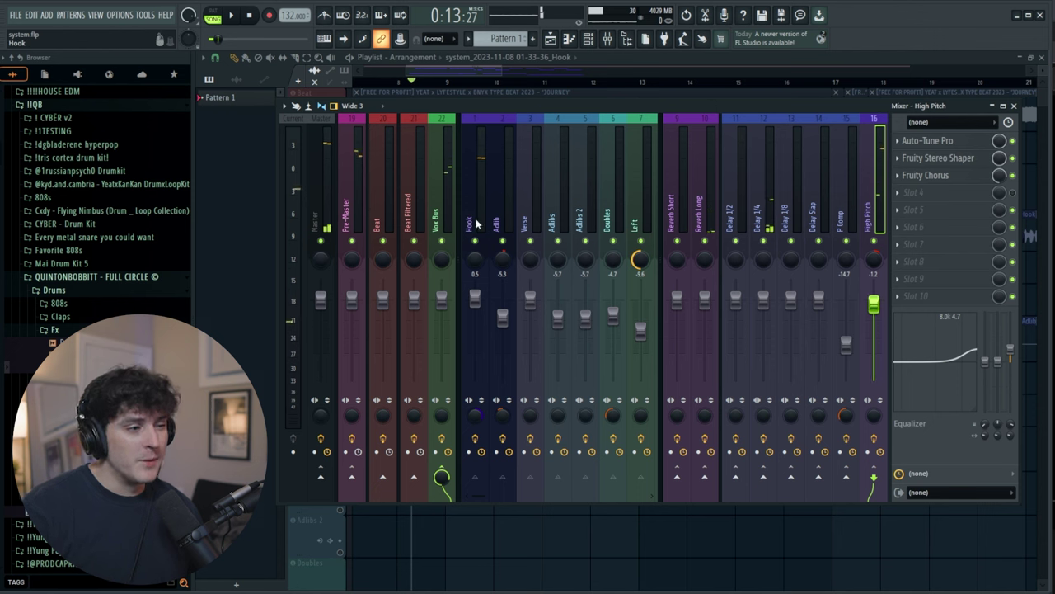
pyautogui.click(475, 222)
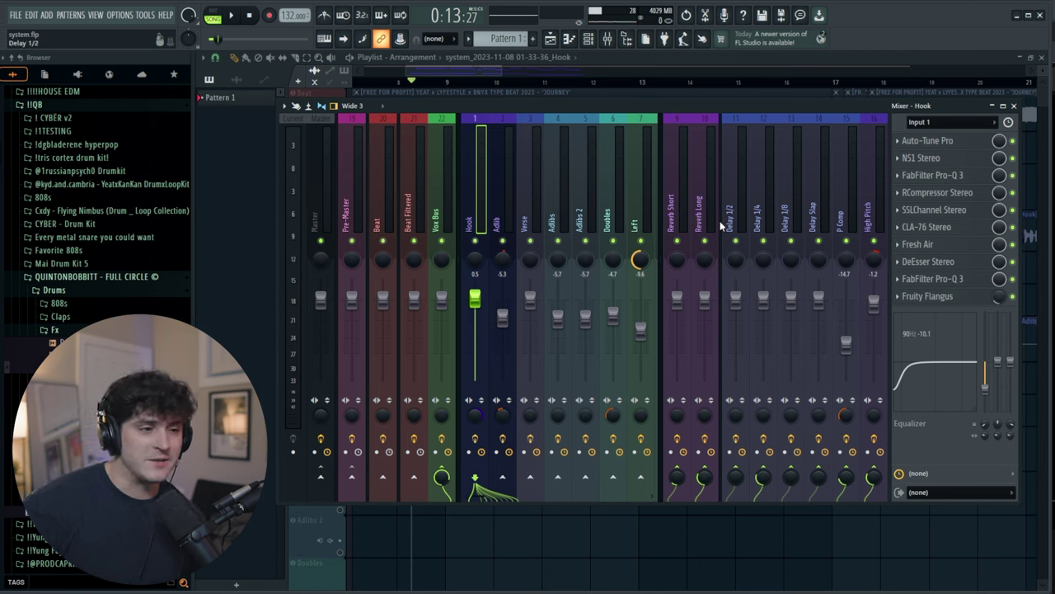
# Inspect Delay 1/4's effects and the Adlib track's Reverb Long and P Comp sends, then close the mixer.
pyautogui.click(764, 216)
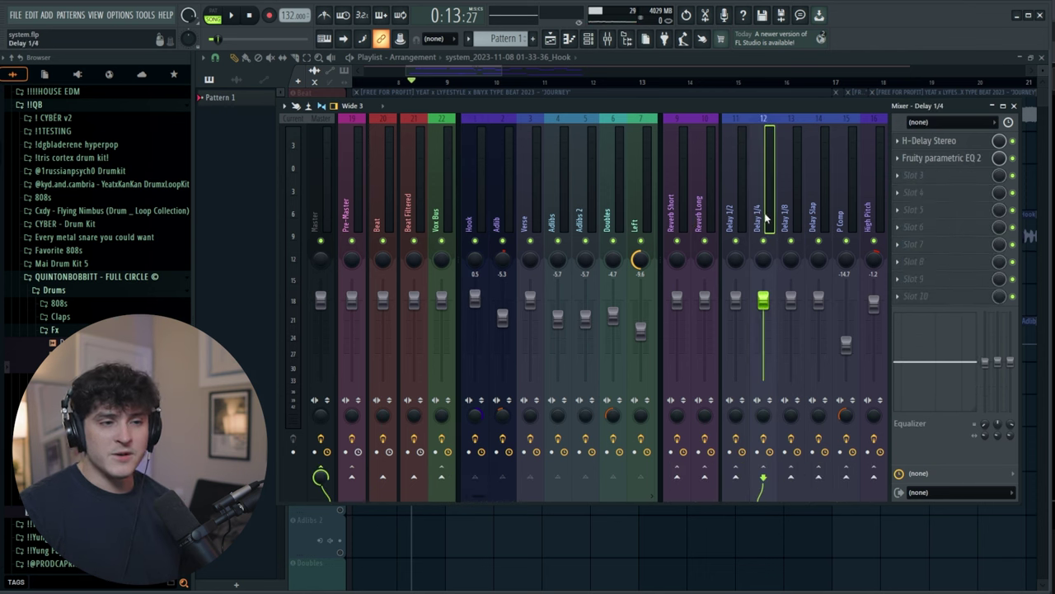
pyautogui.click(483, 68)
pyautogui.click(608, 38)
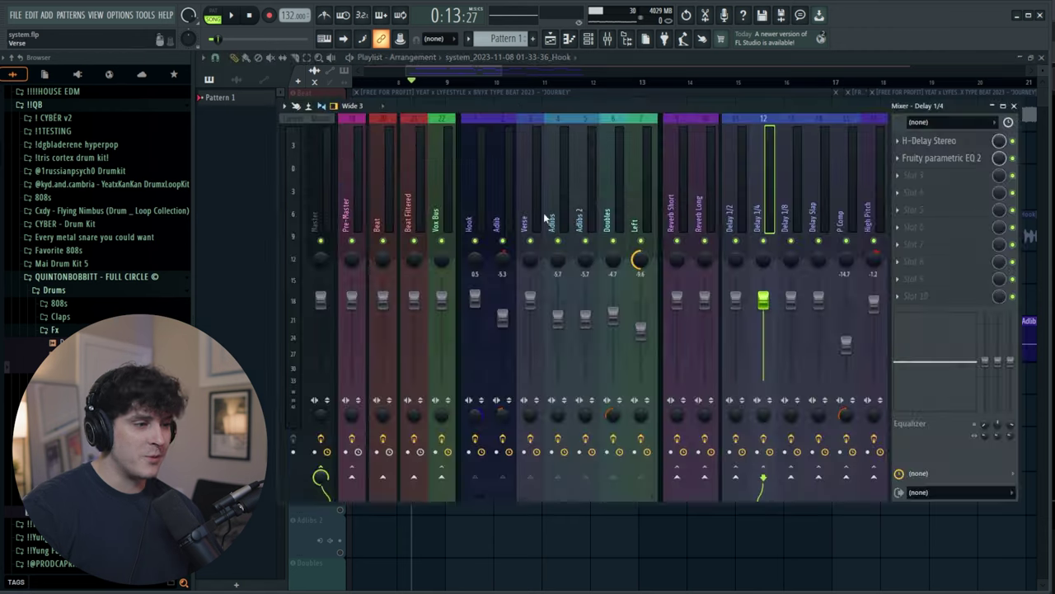
pyautogui.click(500, 224)
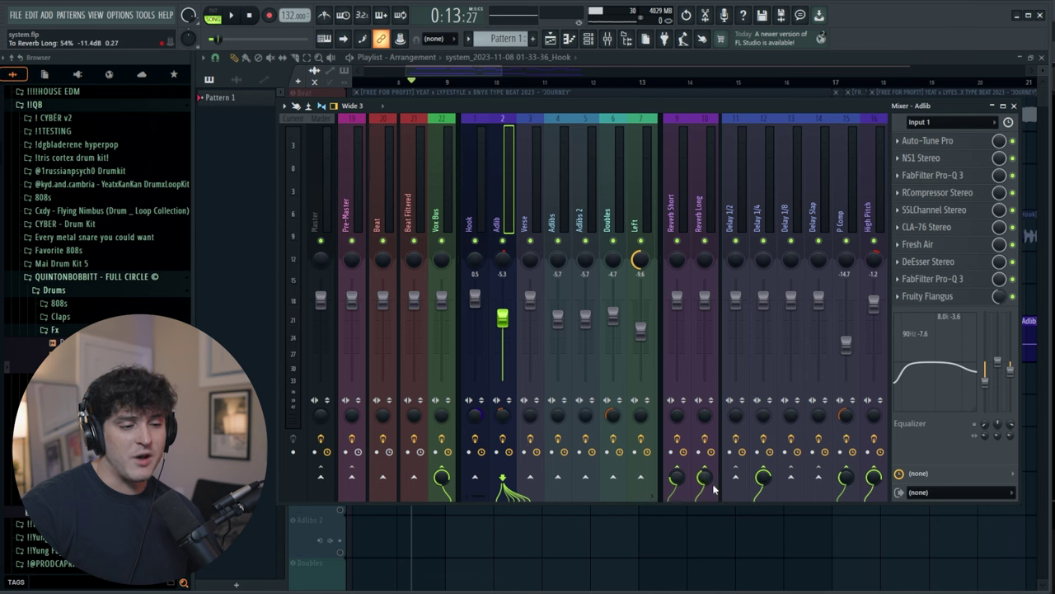
pyautogui.click(475, 226)
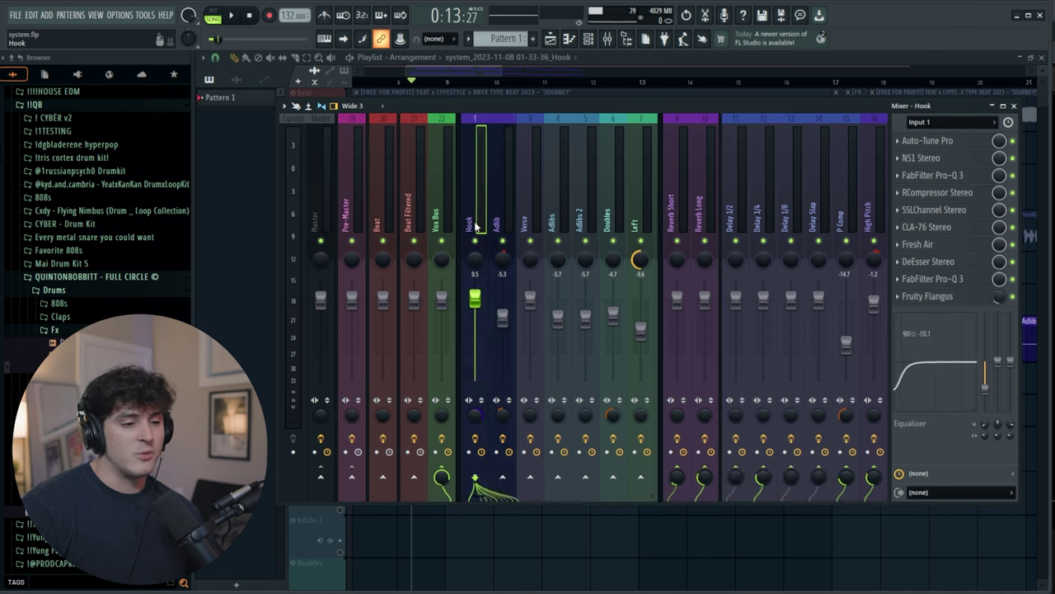
pyautogui.click(501, 218)
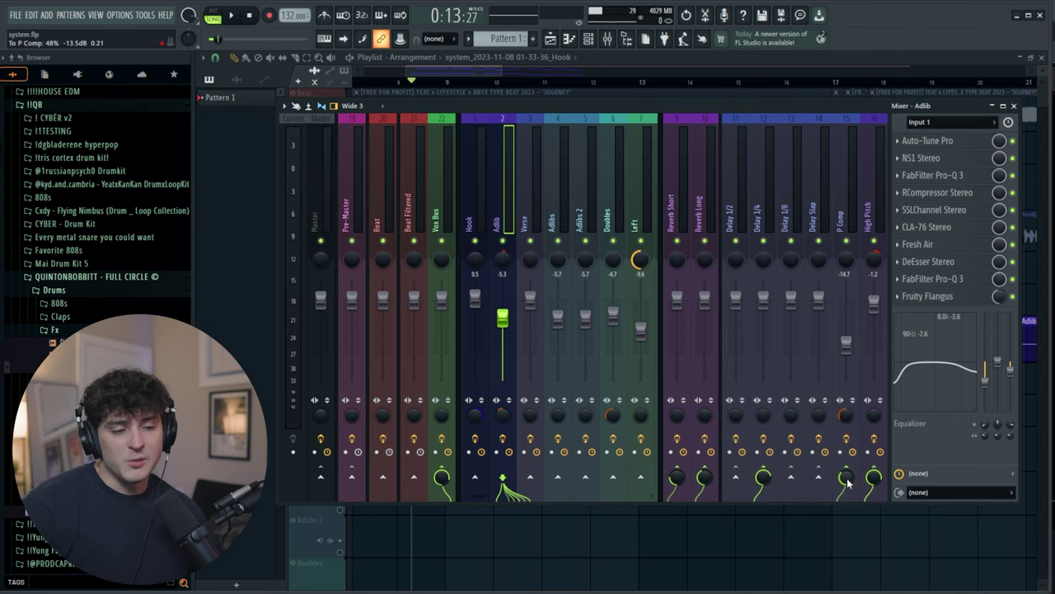
pyautogui.press('F9')
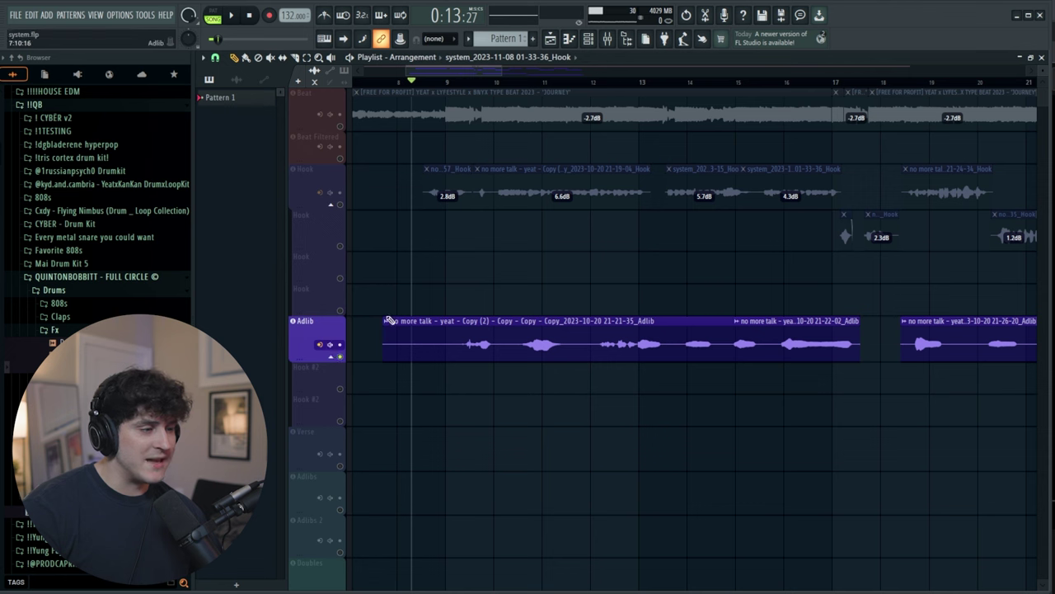
# Play the arrangement mid-song, skip ahead to about bar 16, then return to bar 8.
pyautogui.click(456, 76)
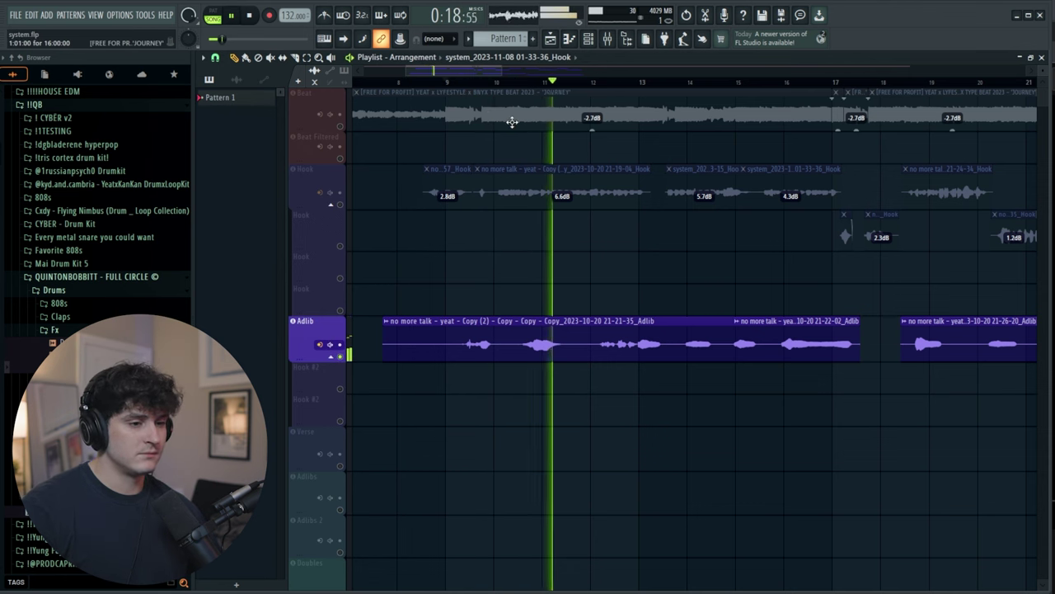
pyautogui.click(781, 82)
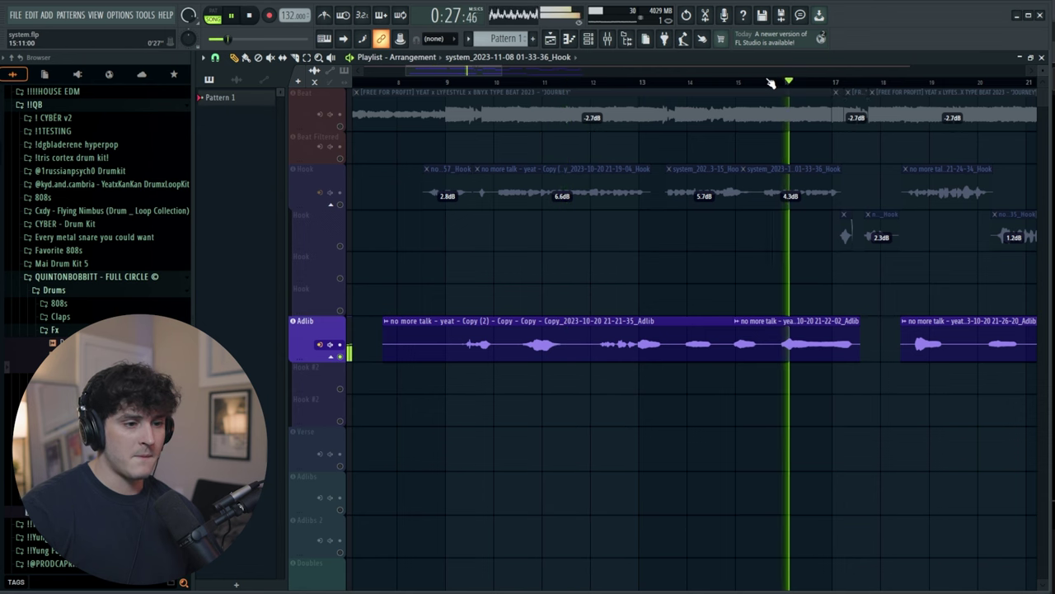
pyautogui.scroll(-1, 771, 83)
pyautogui.scroll(-1, 771, 82)
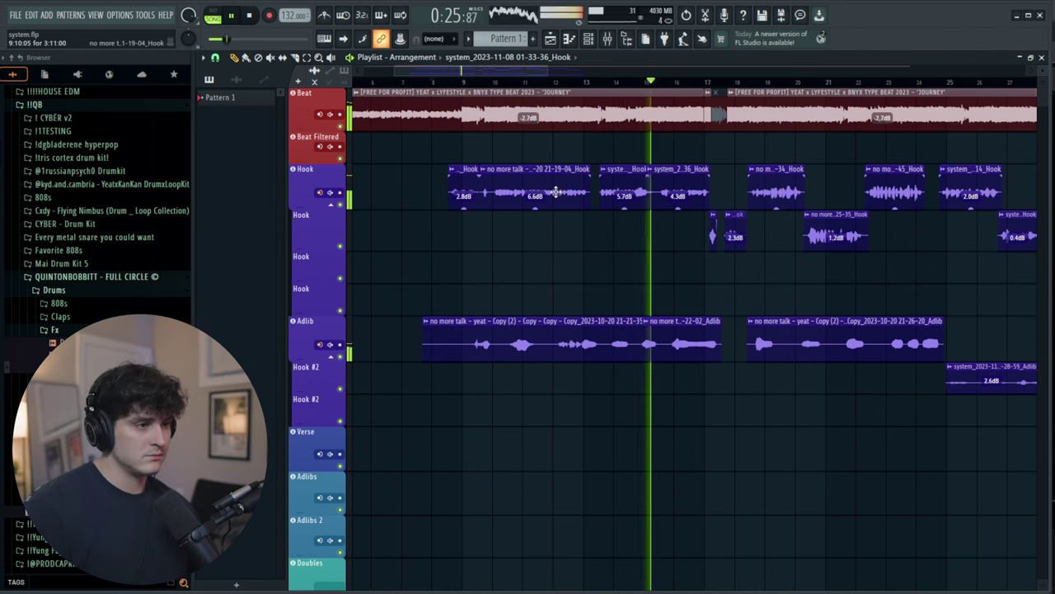
pyautogui.click(454, 74)
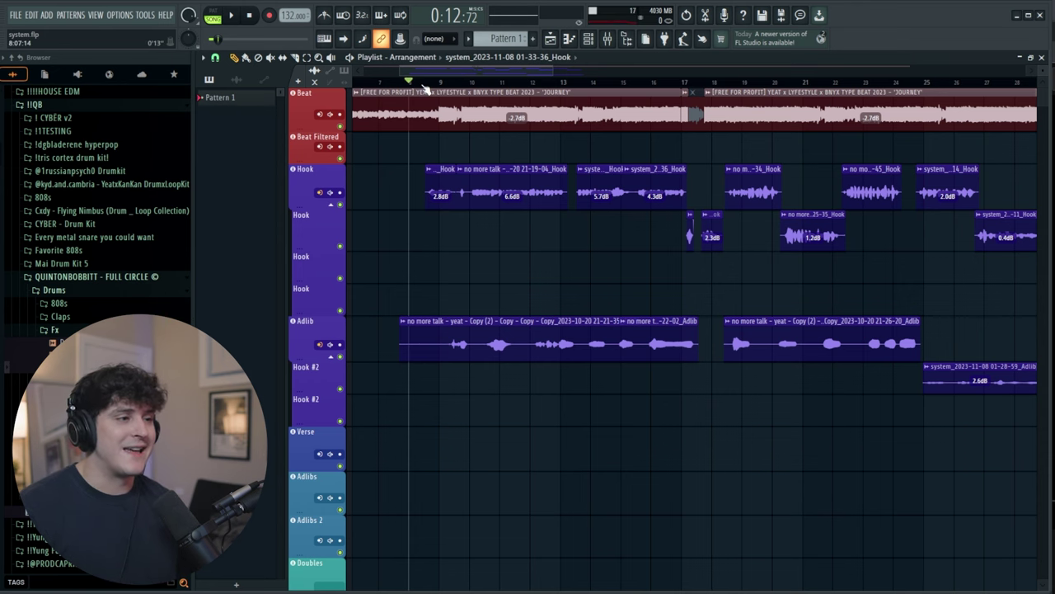
# Zoom in and replay the hook and adlib vocals from bar 8.
pyautogui.scroll(2, 425, 88)
pyautogui.scroll(2, 422, 87)
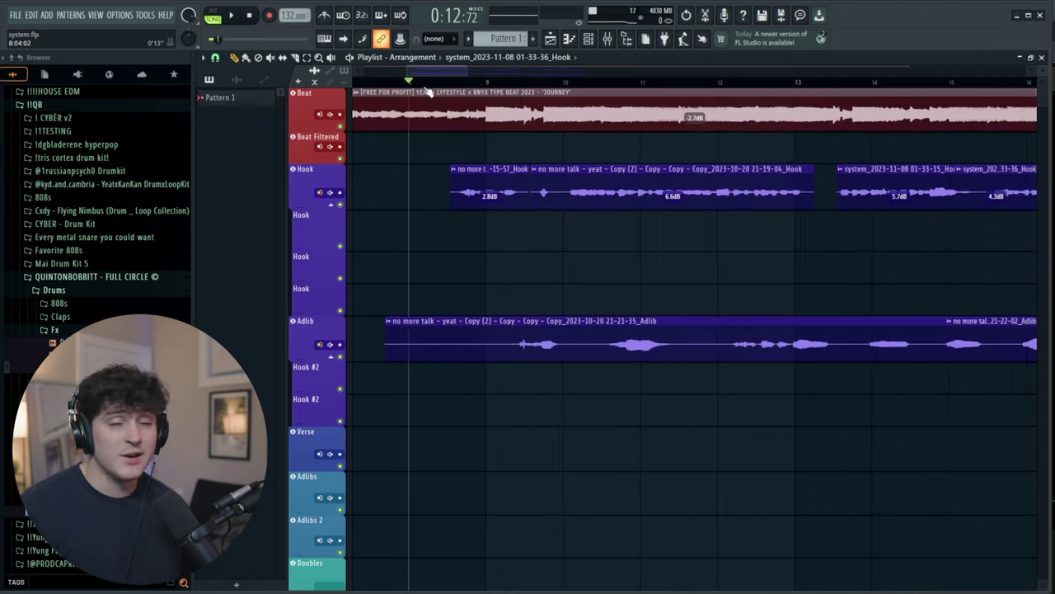
pyautogui.press('space')
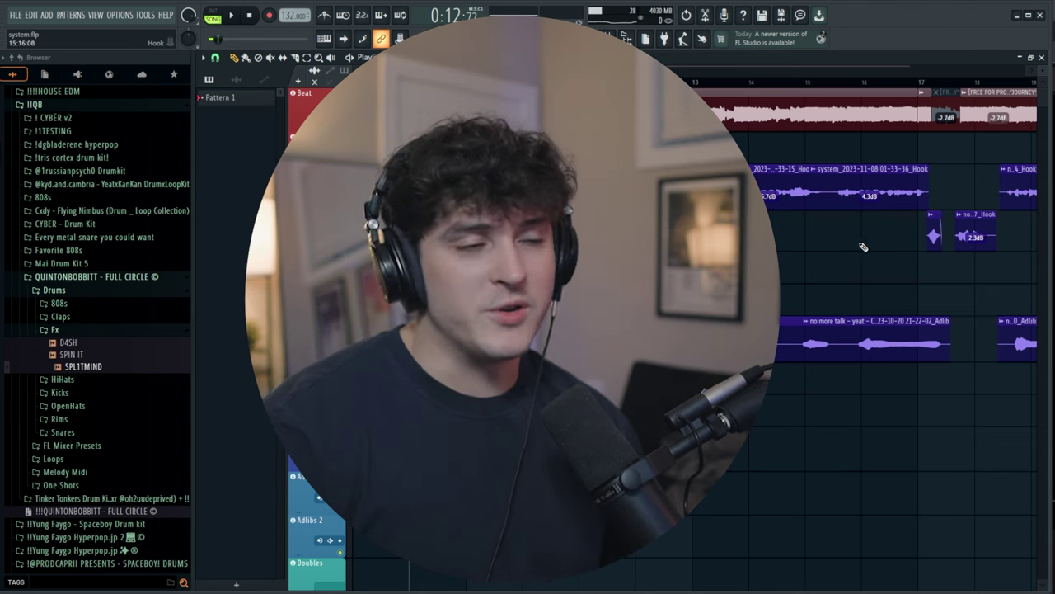
pyautogui.scroll(2, 1022, 247)
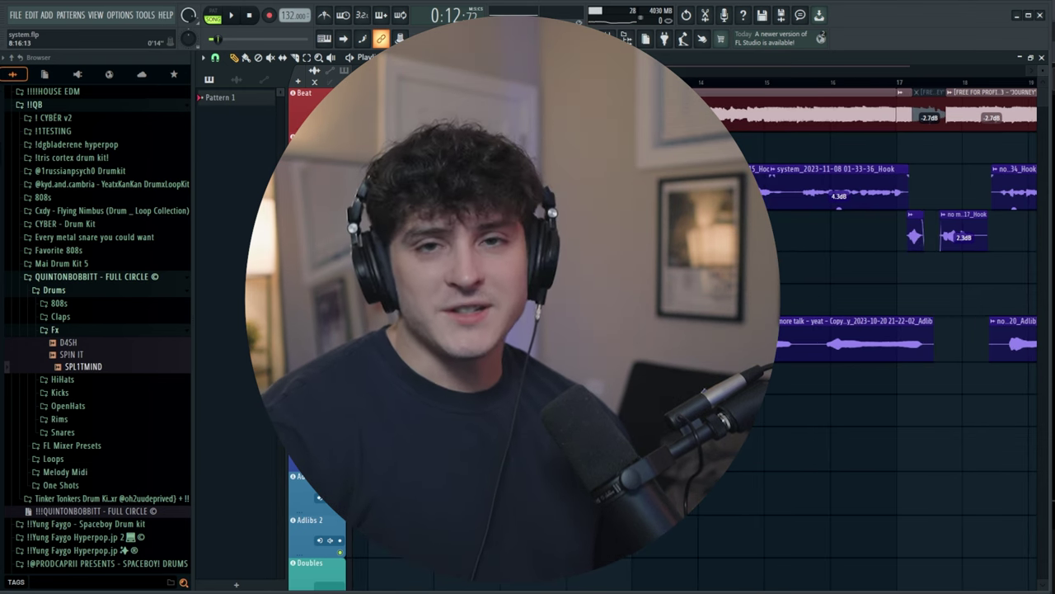
pyautogui.scroll(-2, 898, 248)
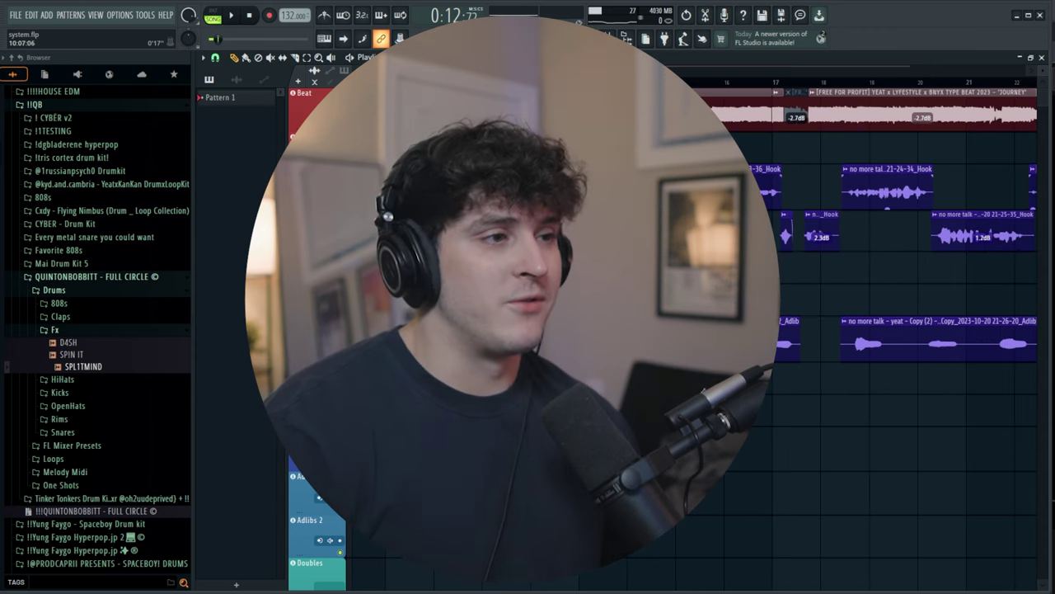
pyautogui.scroll(-1, 898, 247)
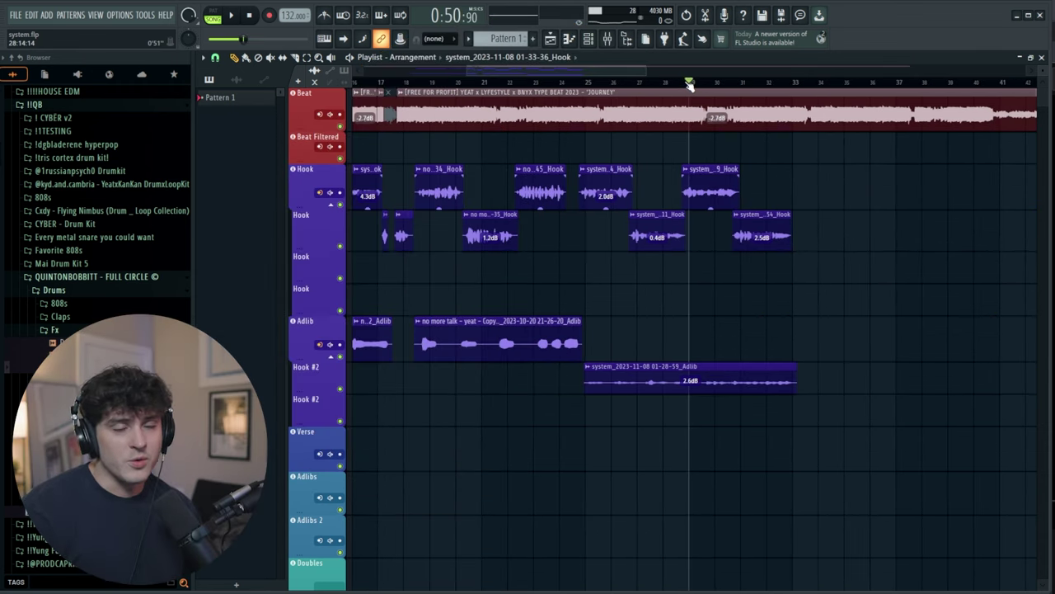
# Set the Hook track's input to Input 1, enable External input only, and arm it.
pyautogui.click(320, 193)
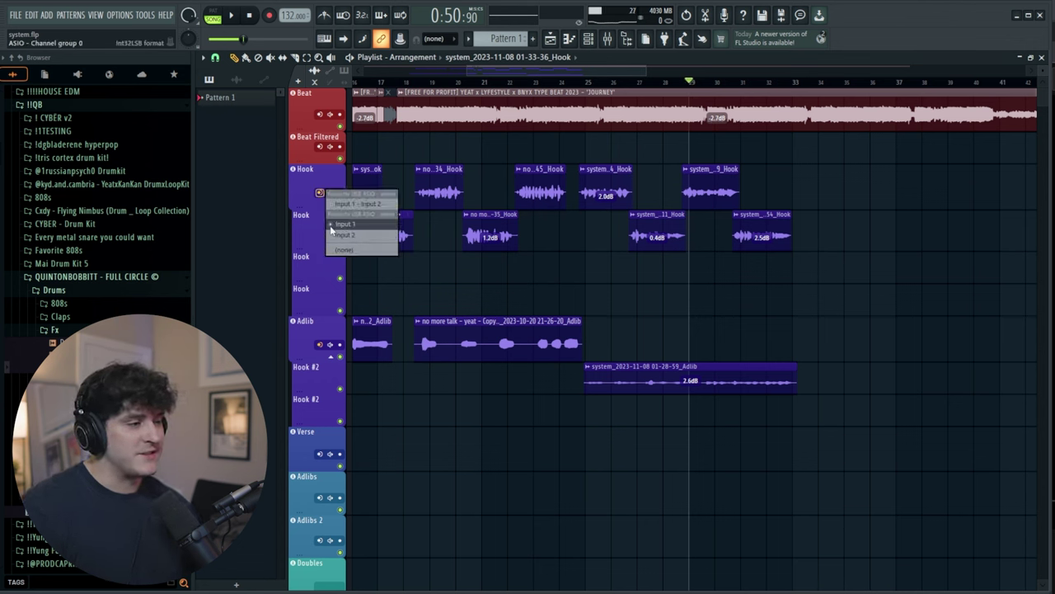
pyautogui.click(329, 193)
pyautogui.rightClick(330, 193)
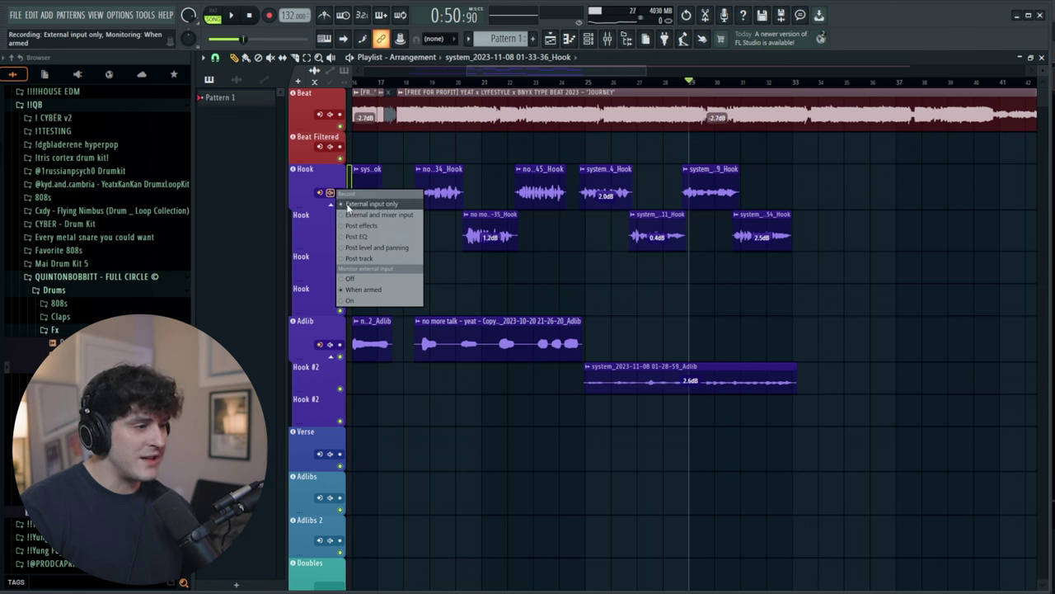
pyautogui.click(326, 193)
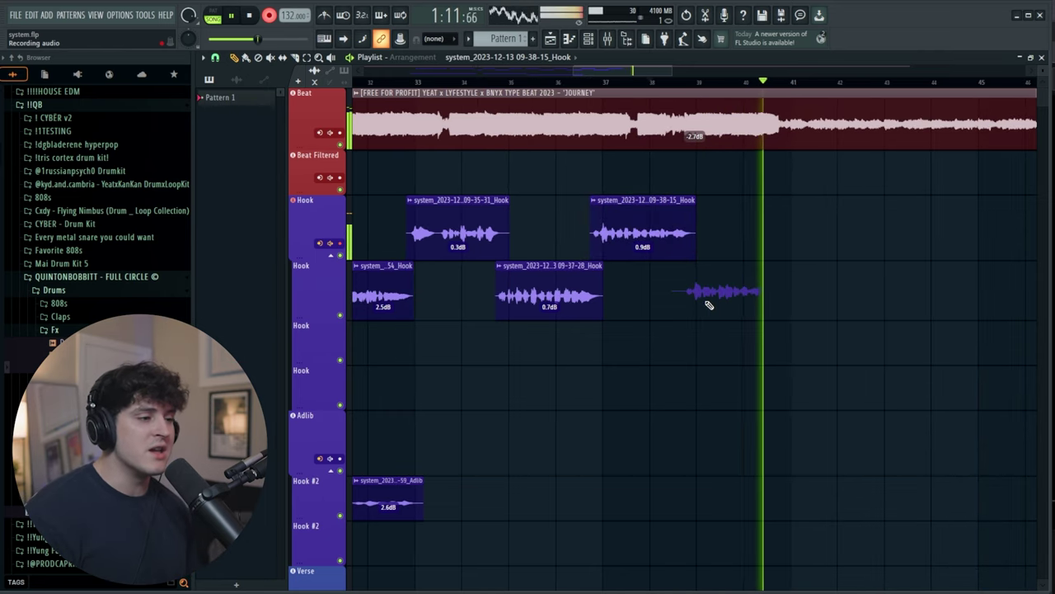
# Stop to keep the new hook take, then record an adlib take with the armed tracks.
pyautogui.press('space')
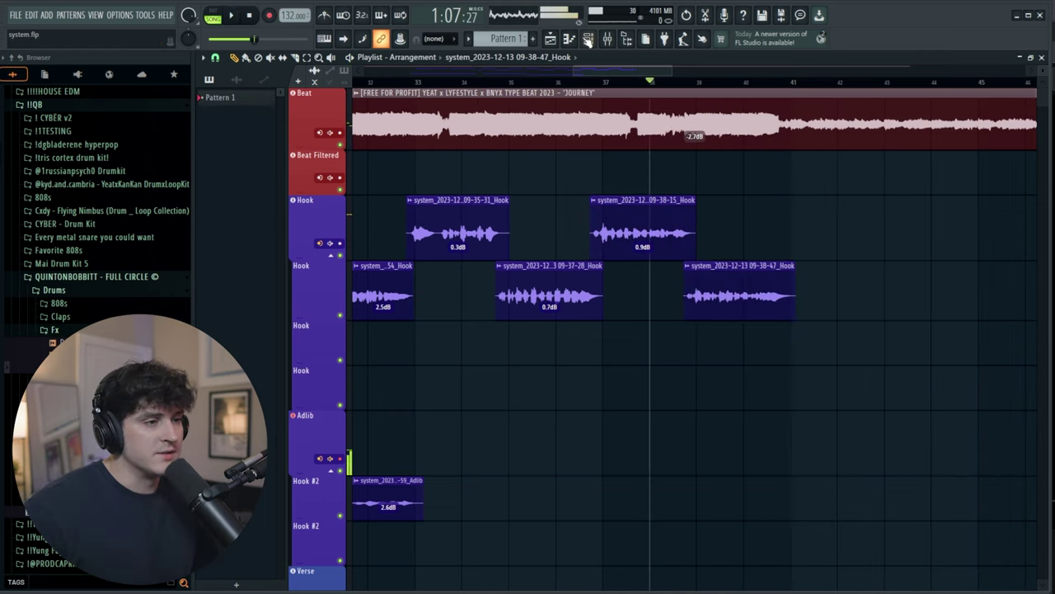
pyautogui.moveTo(621, 75); pyautogui.dragTo(602, 85)
pyautogui.press('space')
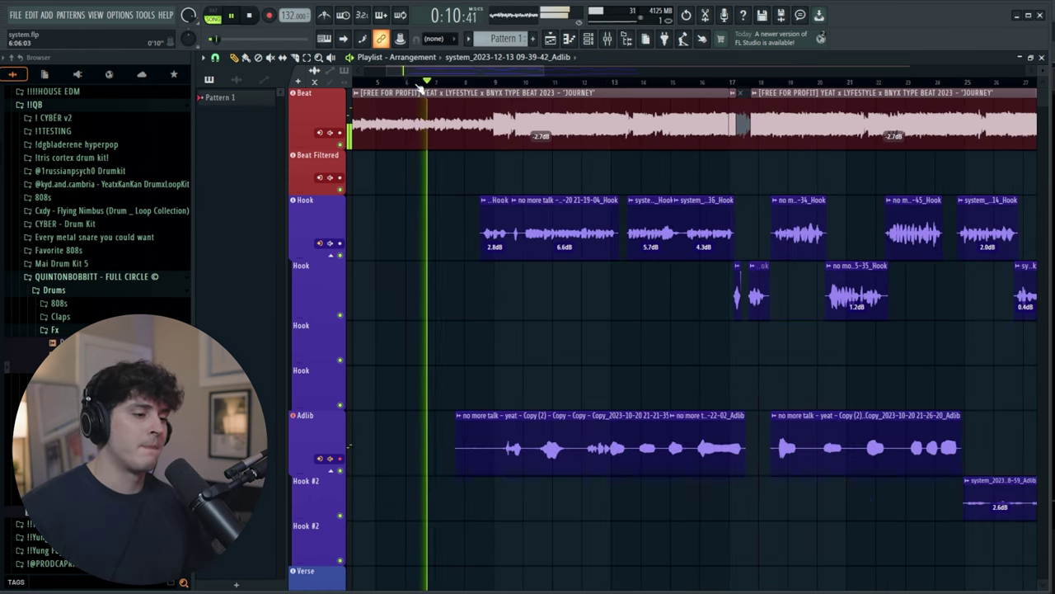
pyautogui.scroll(-1, 421, 86)
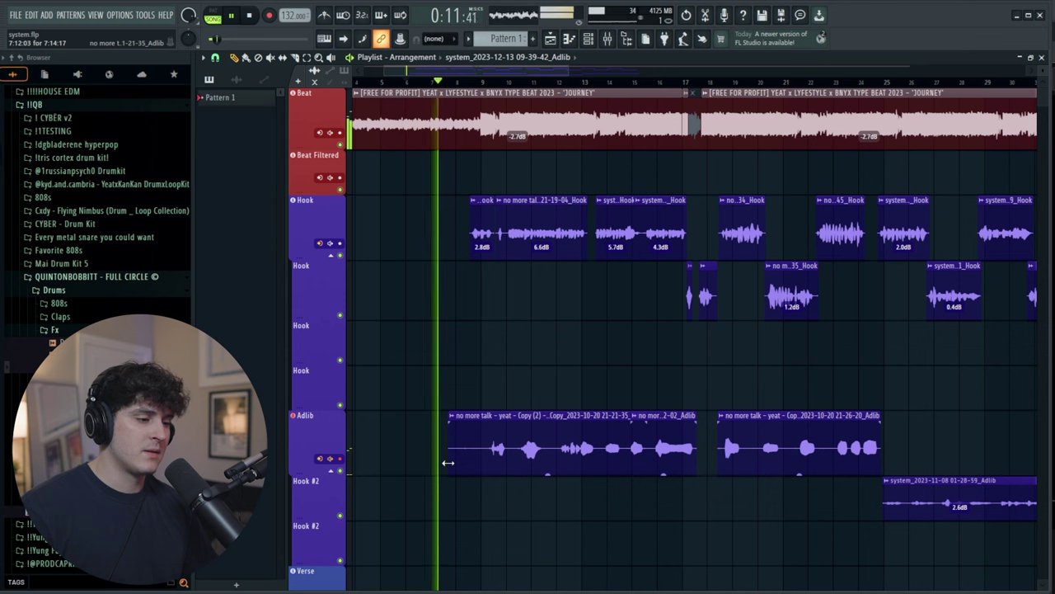
# Trim the silent start off the new Adlib clip and play the song through to about bar 41.
pyautogui.moveTo(448, 462); pyautogui.dragTo(487, 466)
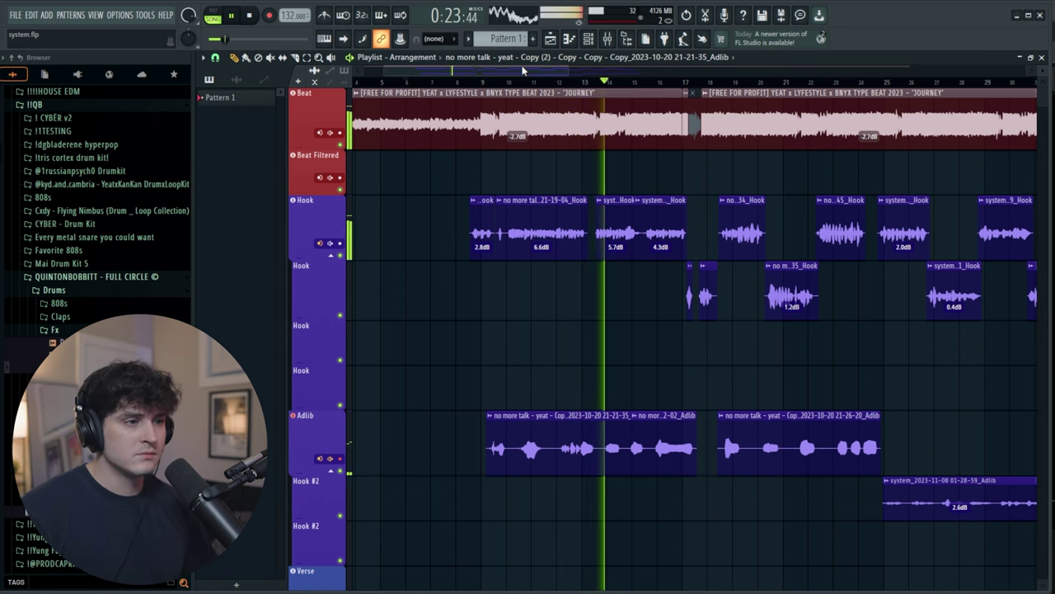
pyautogui.moveTo(524, 71); pyautogui.dragTo(565, 63)
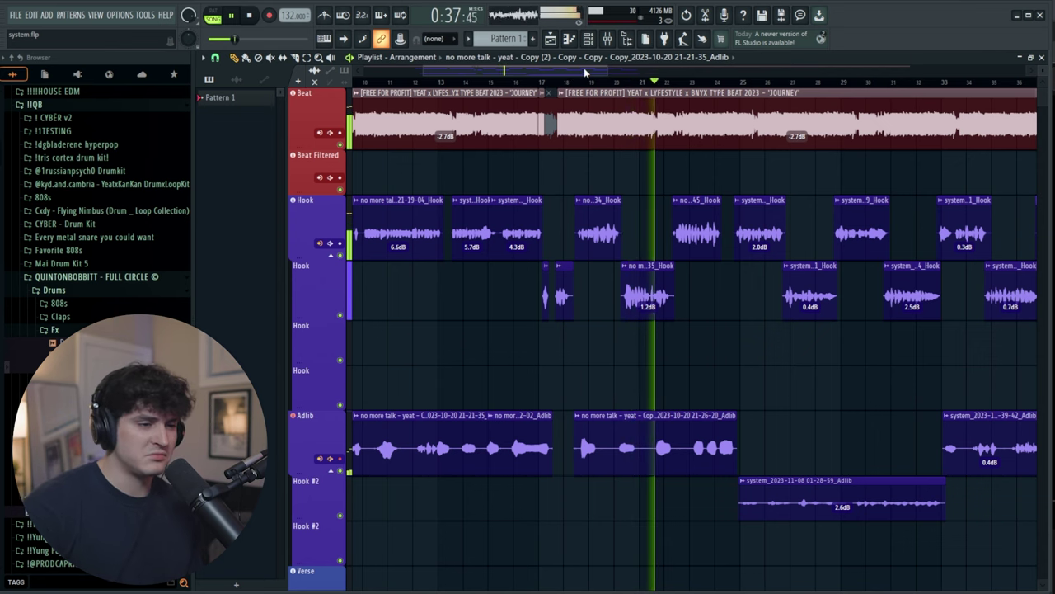
pyautogui.moveTo(583, 69); pyautogui.dragTo(646, 68)
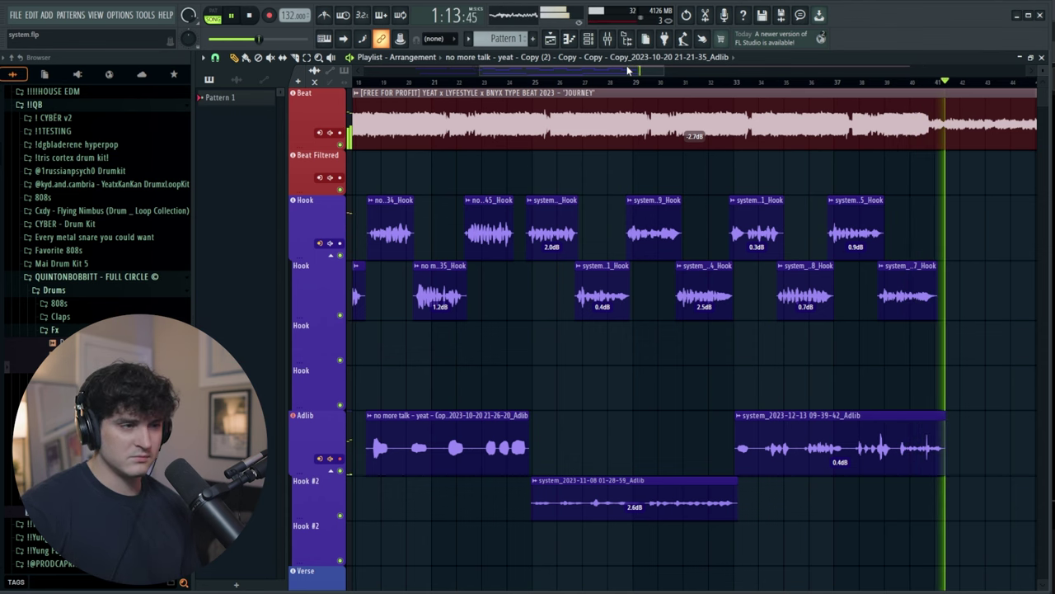
pyautogui.moveTo(627, 70); pyautogui.dragTo(632, 69)
pyautogui.press('space')
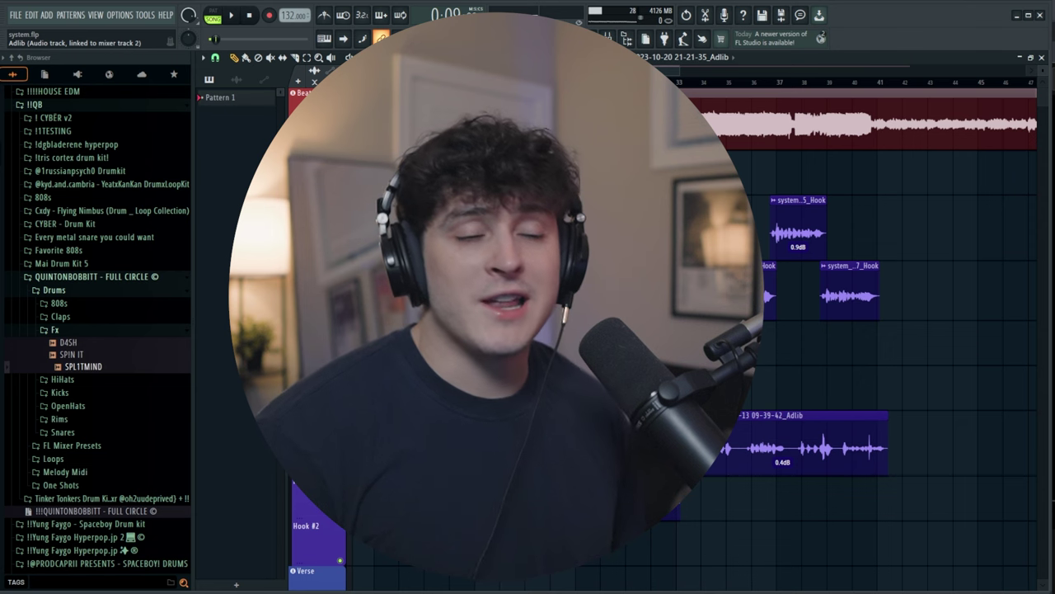
# Move the Playlist view to the later bars and begin recording a new hook vocal pass.
pyautogui.hscroll(3, 866, 330)
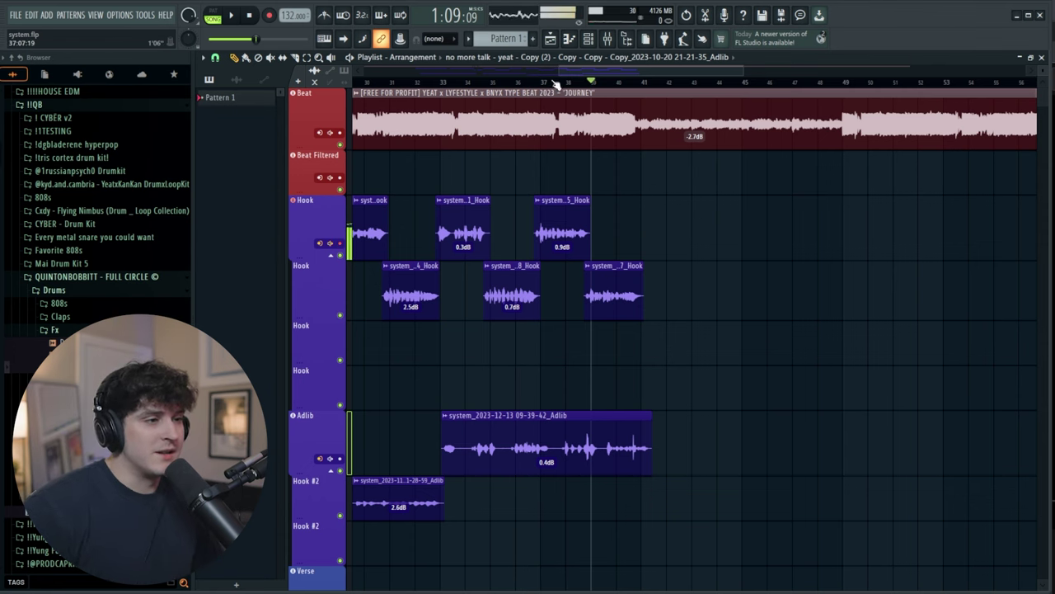
pyautogui.hscroll(-1, 528, 91)
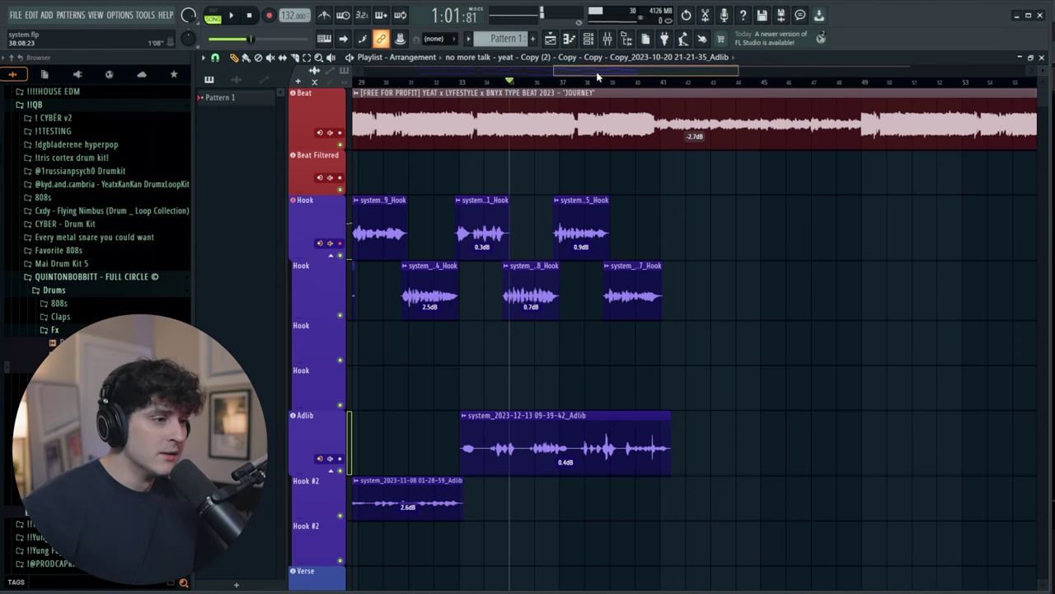
pyautogui.press('space')
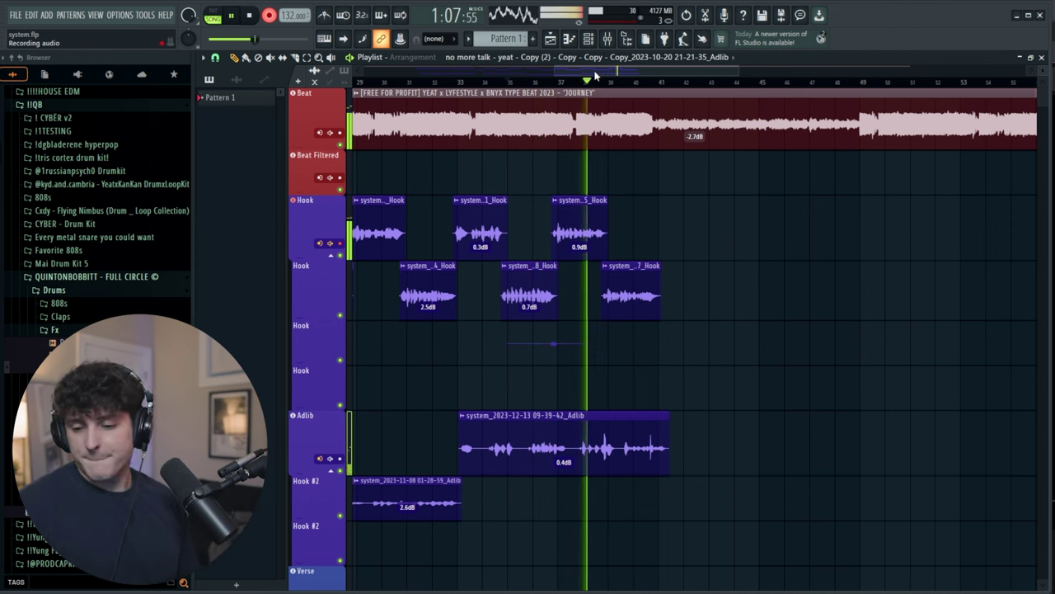
# Keep recording the hook take to about bar 75, scrolling the Playlist to follow the playhead.
pyautogui.scroll(-1, 624, 82)
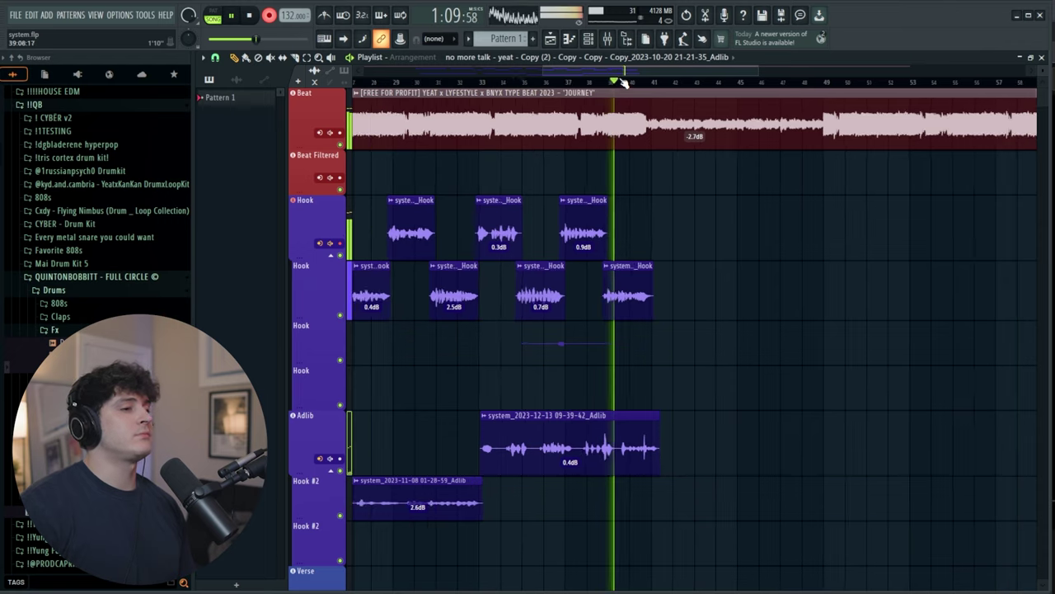
pyautogui.moveTo(628, 70); pyautogui.dragTo(651, 72)
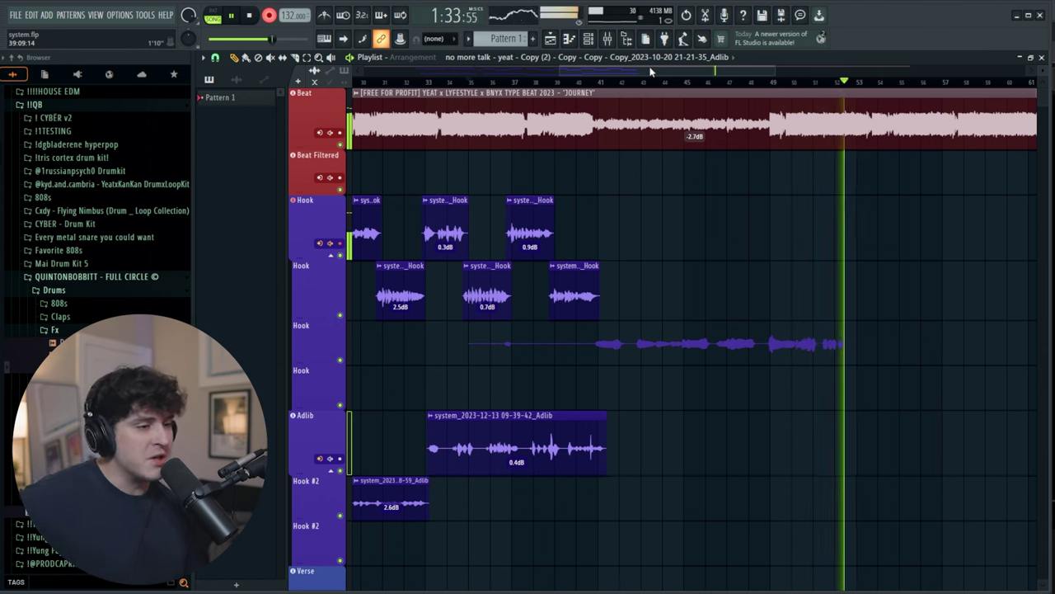
pyautogui.moveTo(663, 71); pyautogui.dragTo(715, 69)
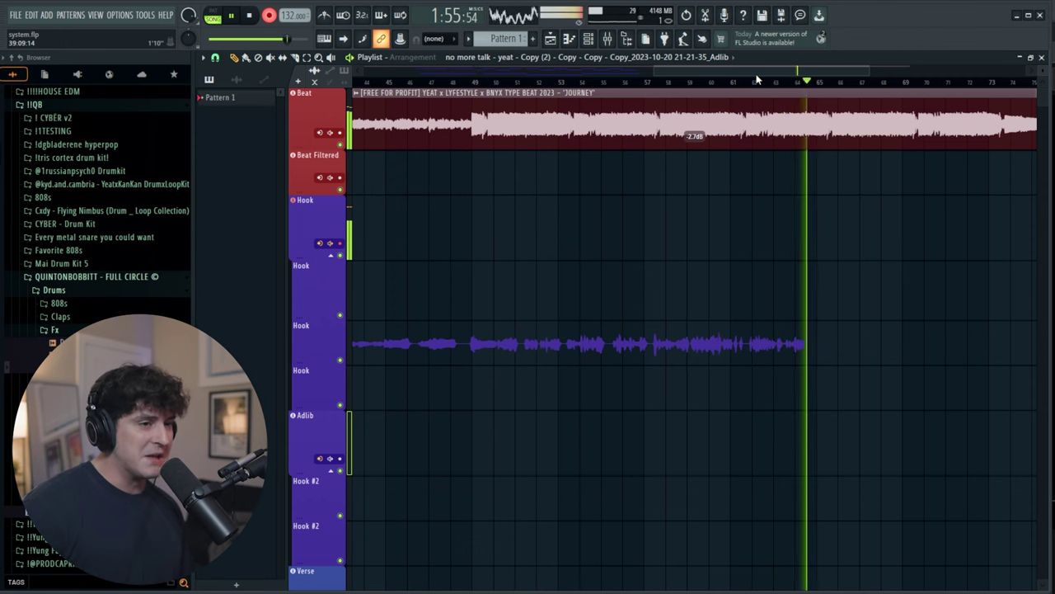
pyautogui.moveTo(765, 69); pyautogui.dragTo(797, 69)
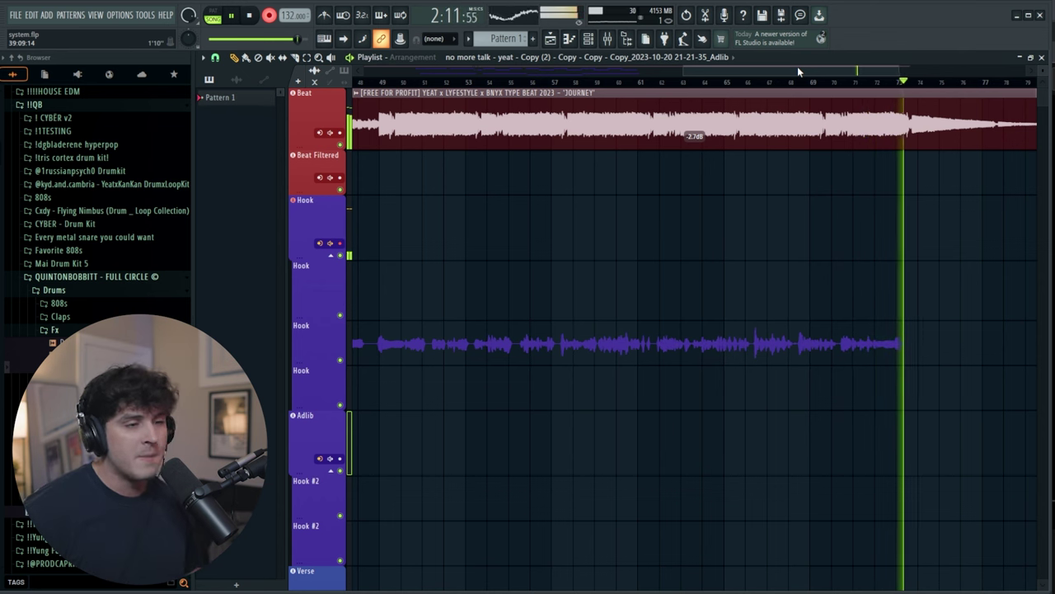
pyautogui.scroll(-1, 816, 70)
pyautogui.scroll(-1, 825, 70)
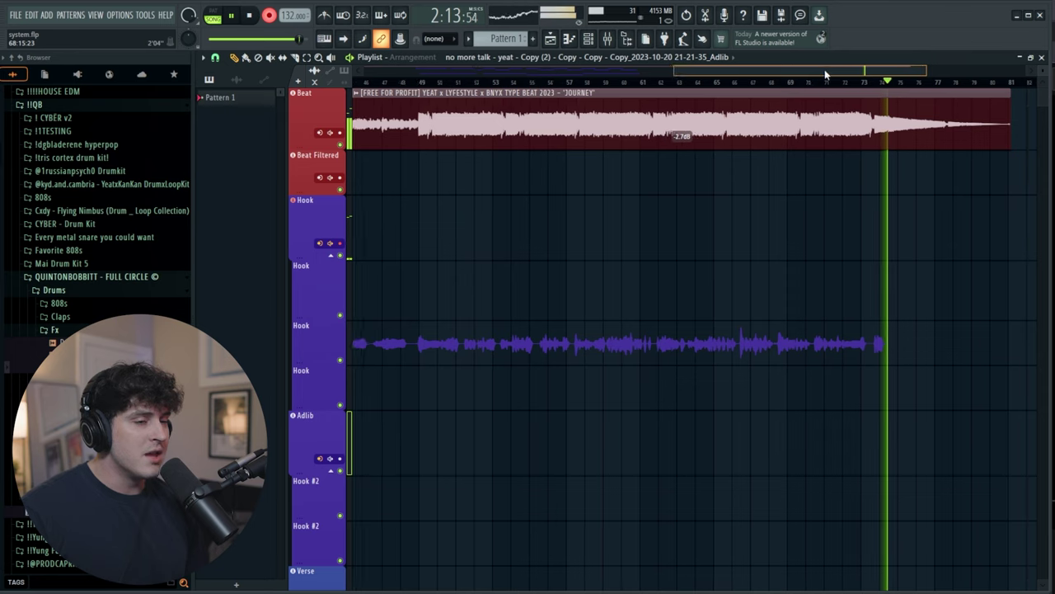
pyautogui.hscroll(1, 824, 73)
pyautogui.moveTo(850, 80); pyautogui.dragTo(879, 74)
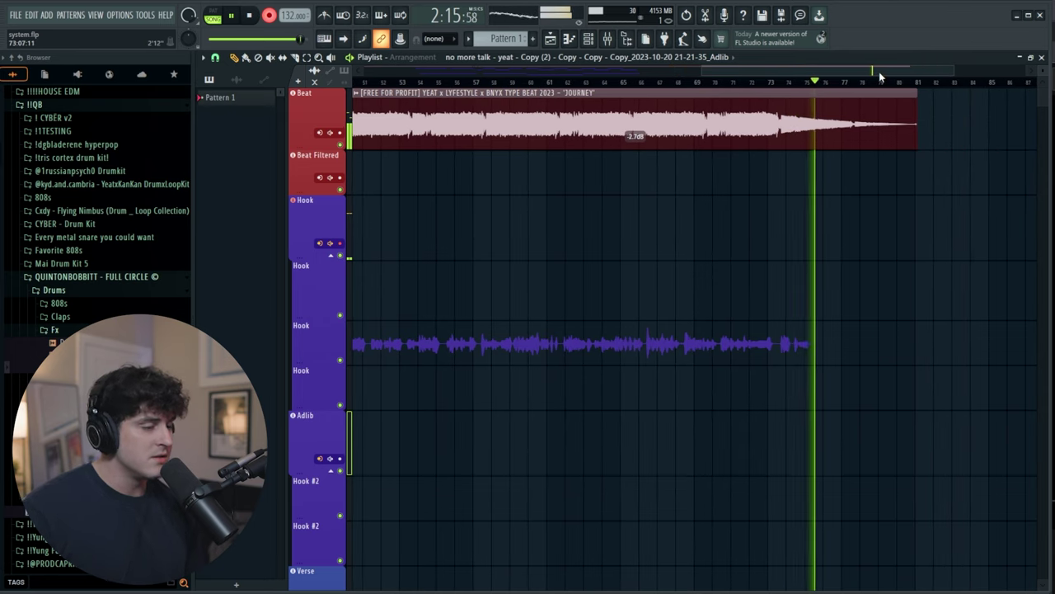